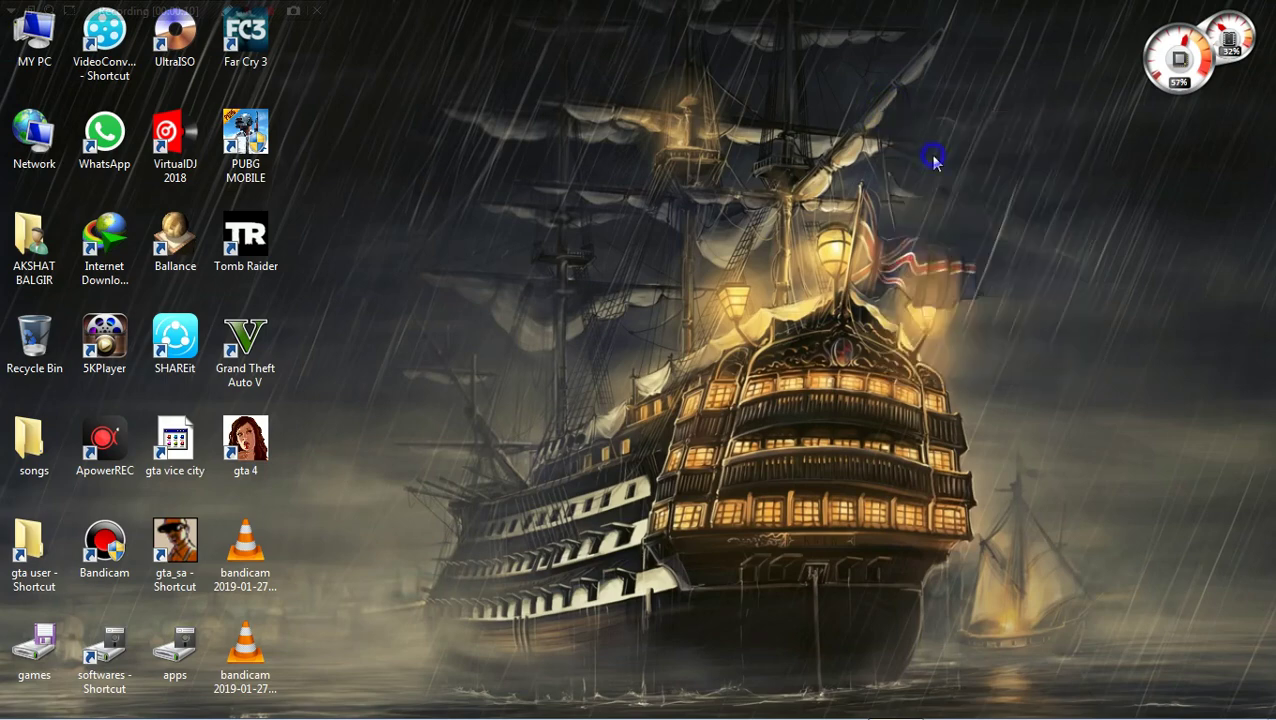
left_click(1009, 208)
right_click(752, 147)
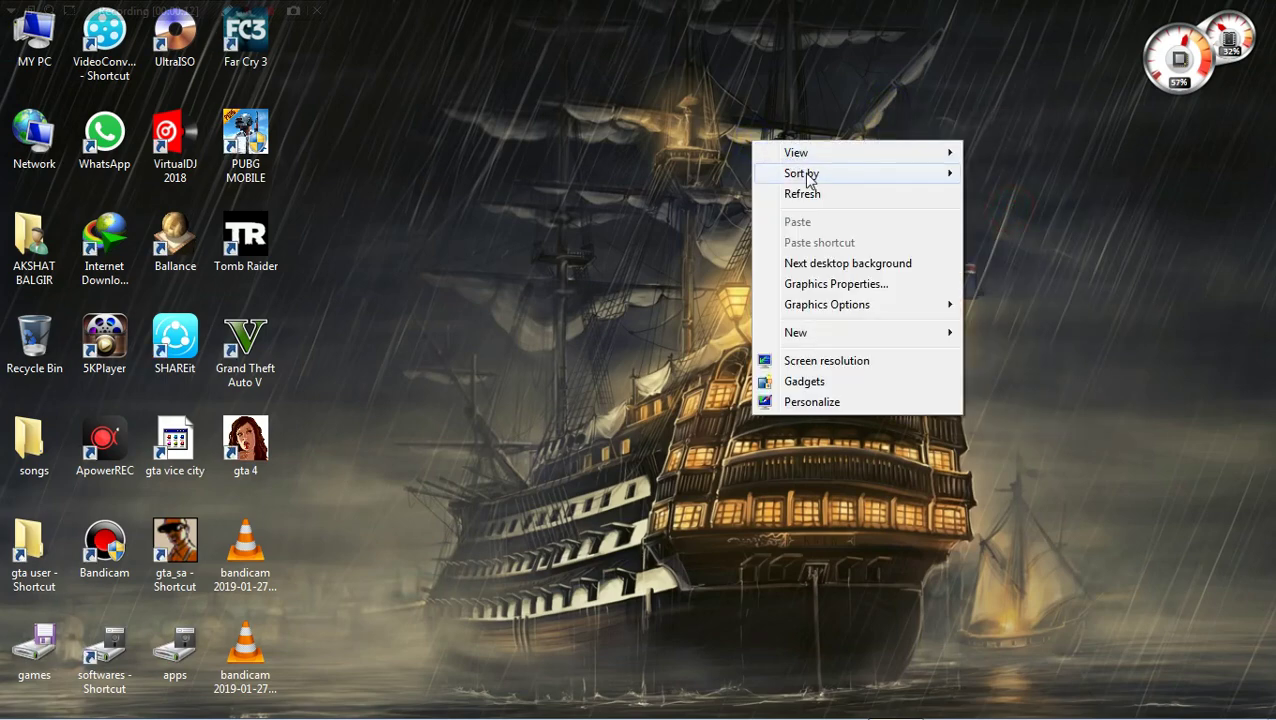
left_click(811, 195)
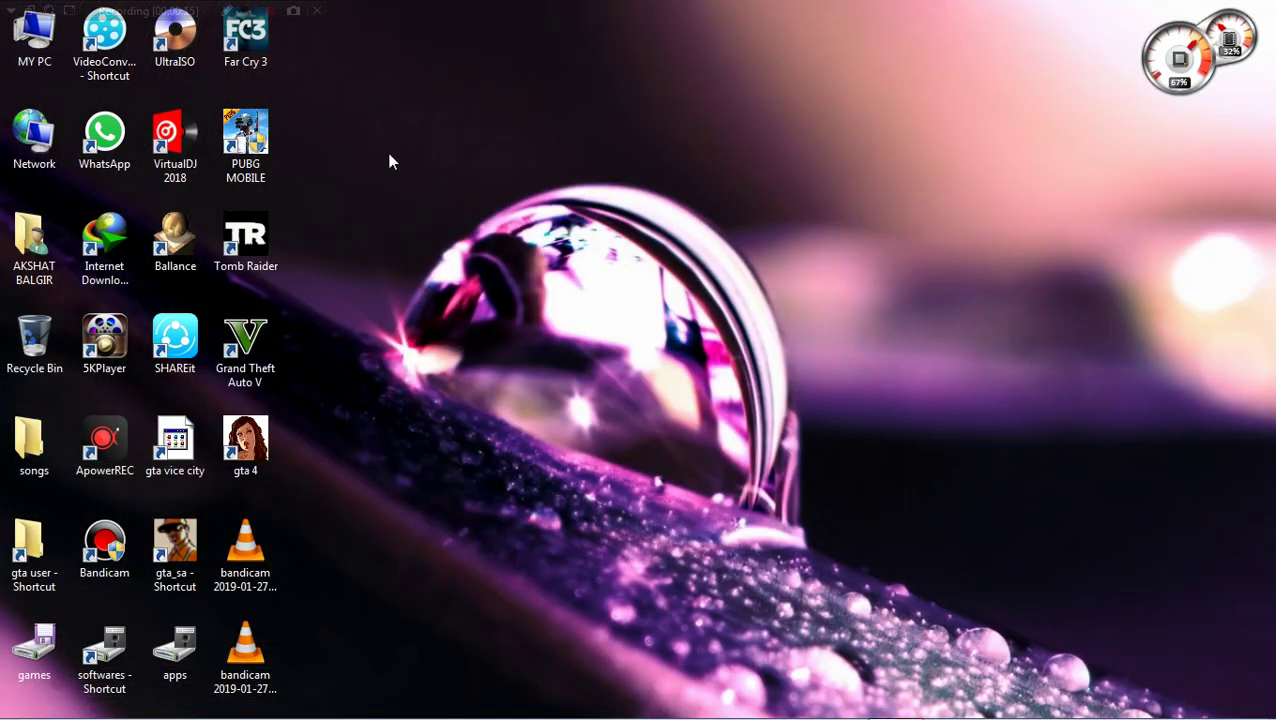
right_click(715, 244)
left_click(769, 293)
right_click(612, 92)
left_click(668, 145)
right_click(673, 150)
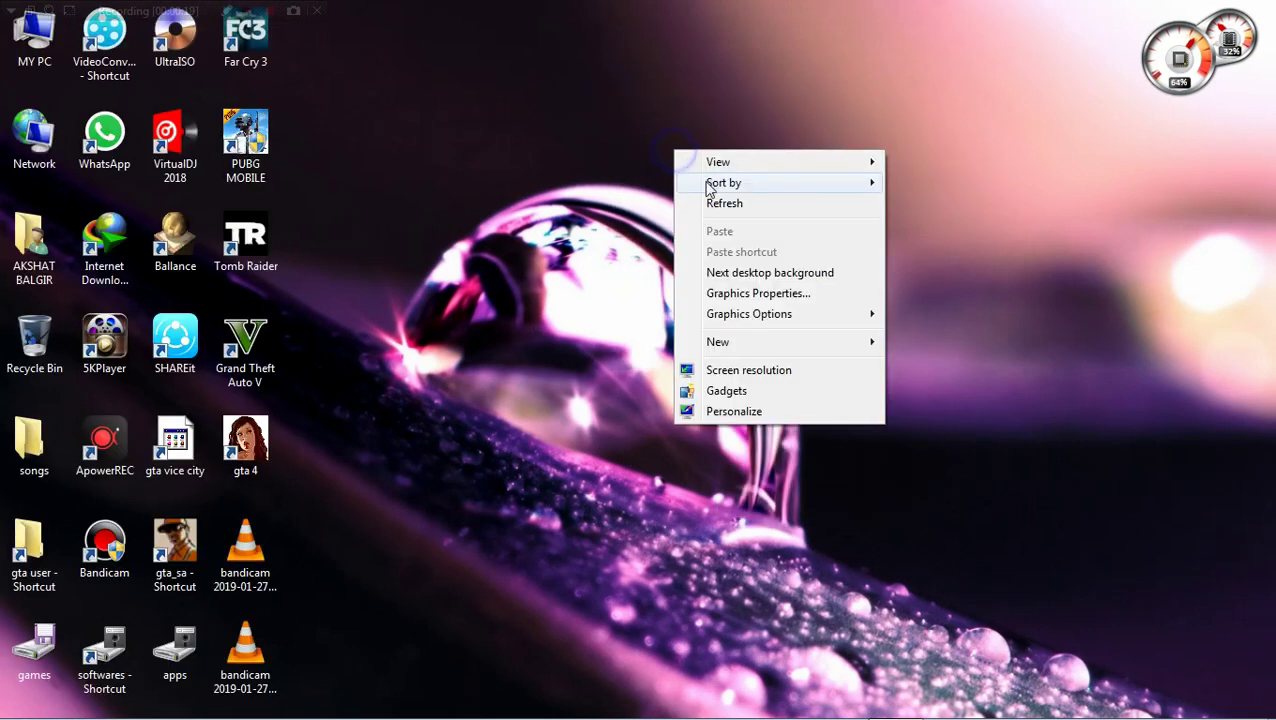
left_click(714, 204)
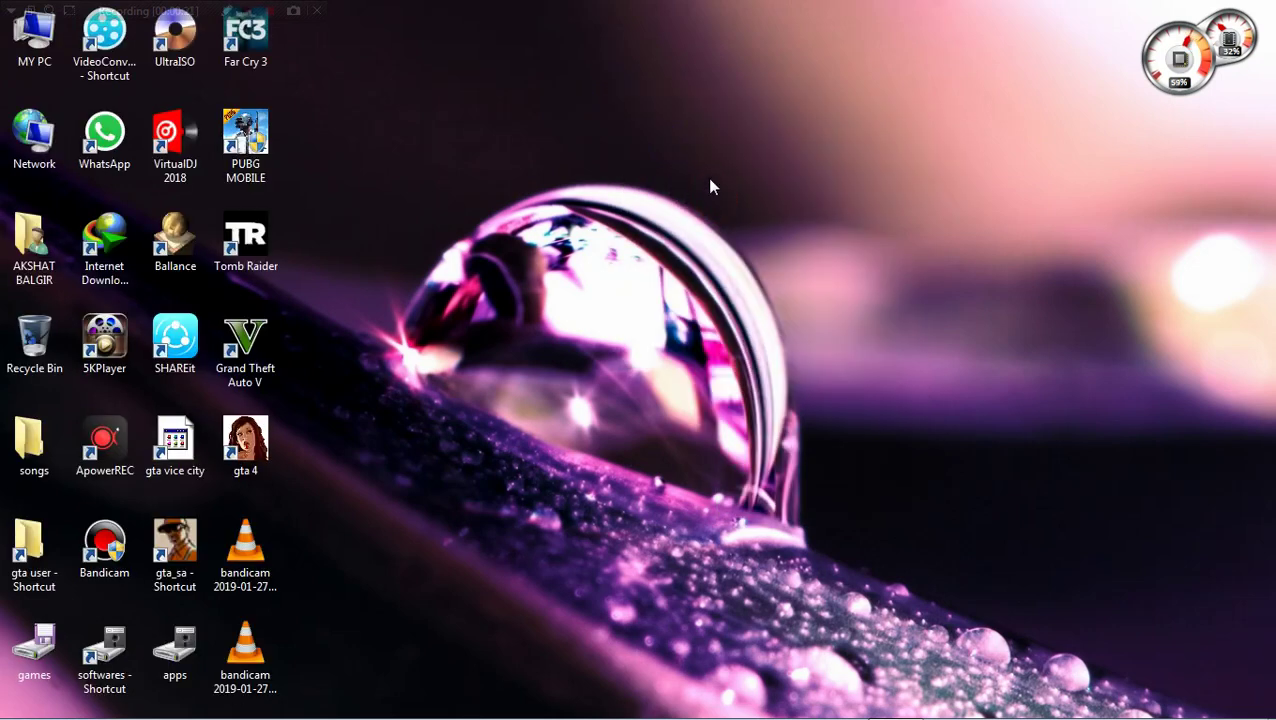
right_click(737, 143)
left_click(820, 192)
left_click_drag(1010, 120, 448, 447)
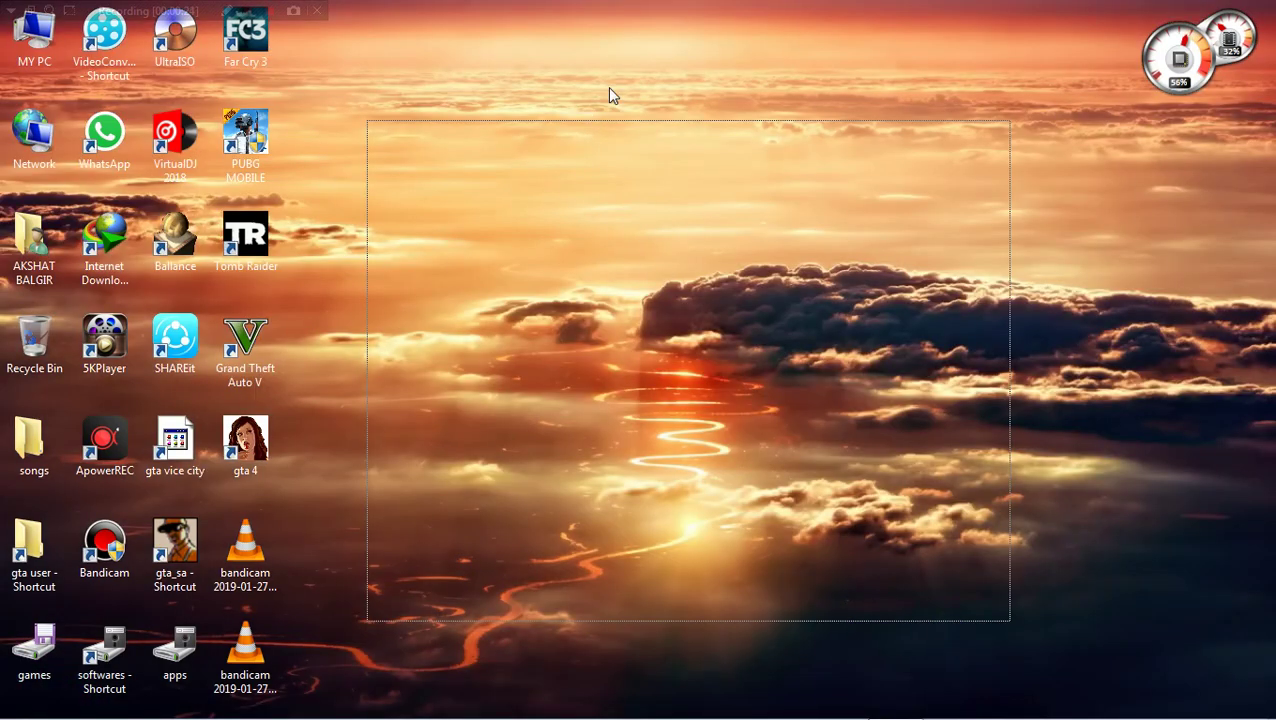
right_click(1110, 200)
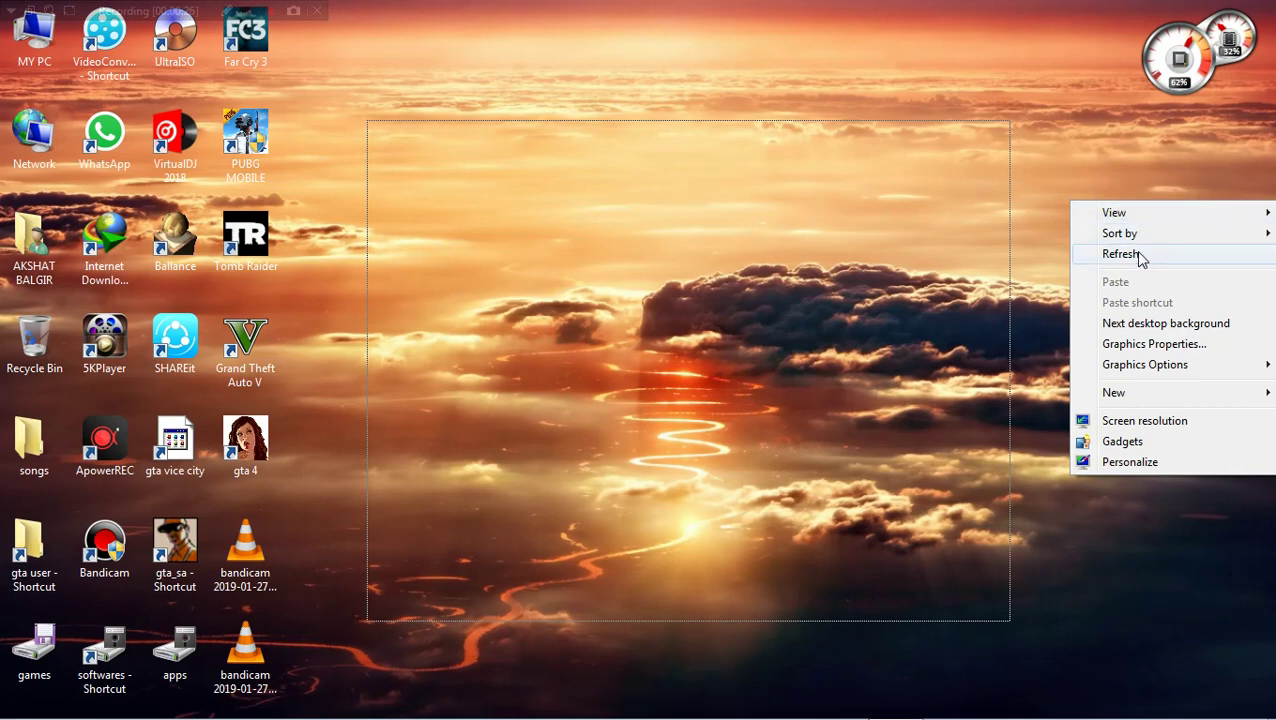
left_click(1105, 254)
- Open the computer's properties and bring up the Performance Options from the advanced system settings
right_click(20, 55)
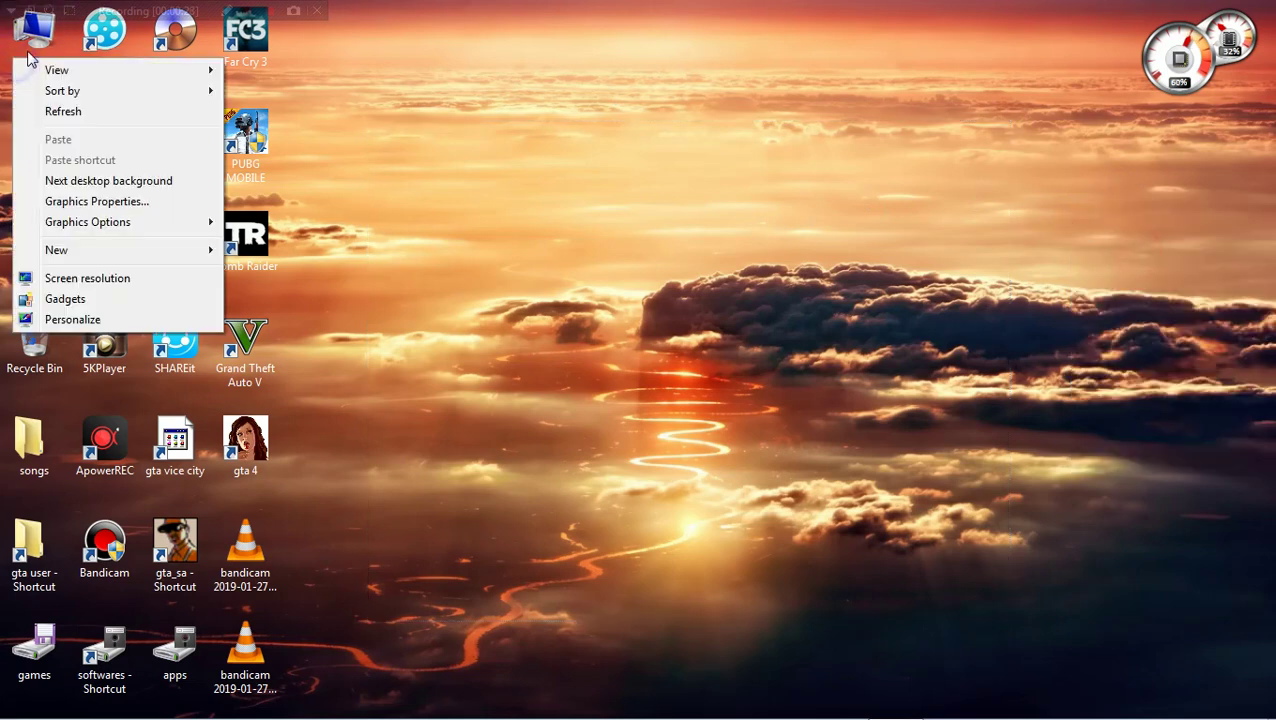
left_click(30, 40)
right_click(34, 44)
left_click(90, 223)
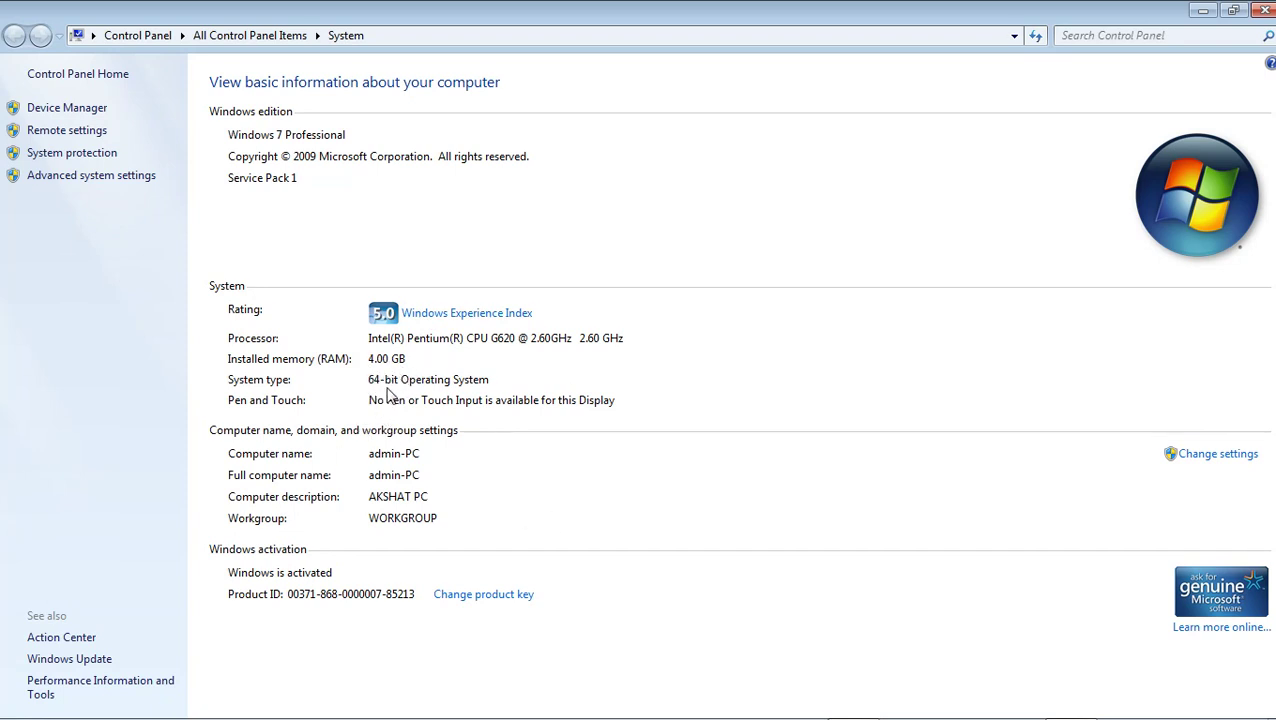
left_click(76, 178)
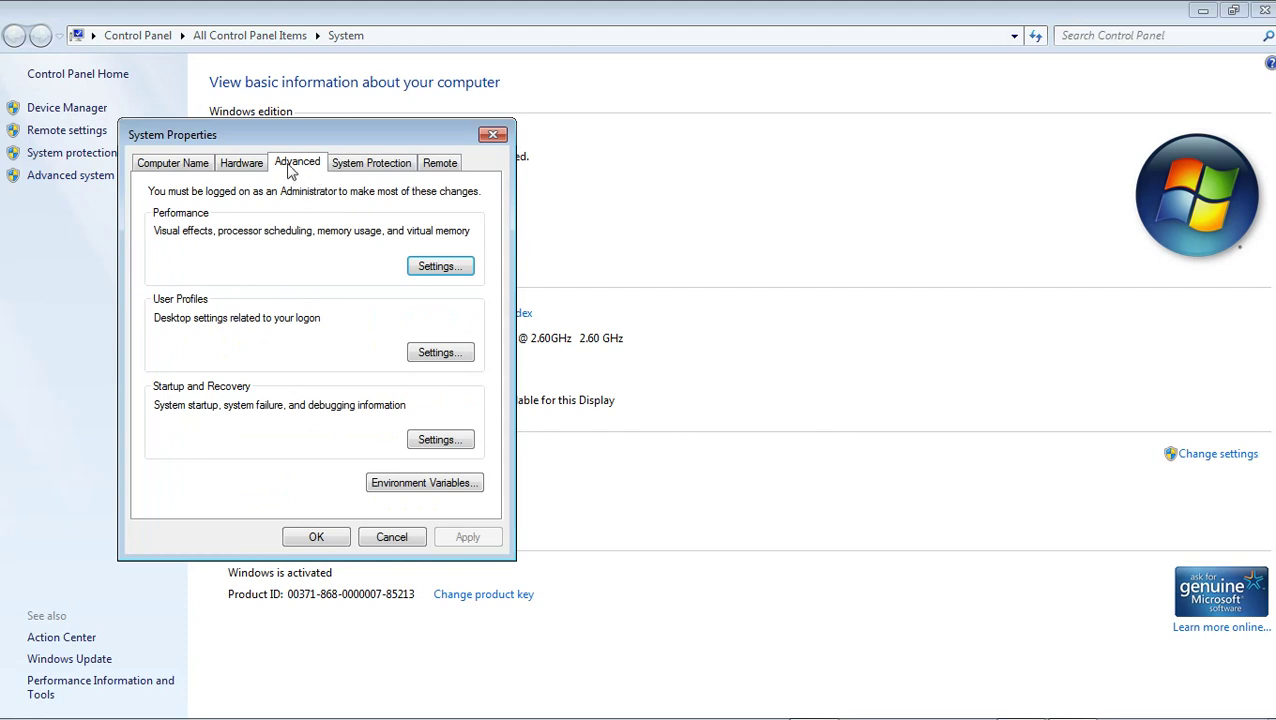
left_click(420, 268)
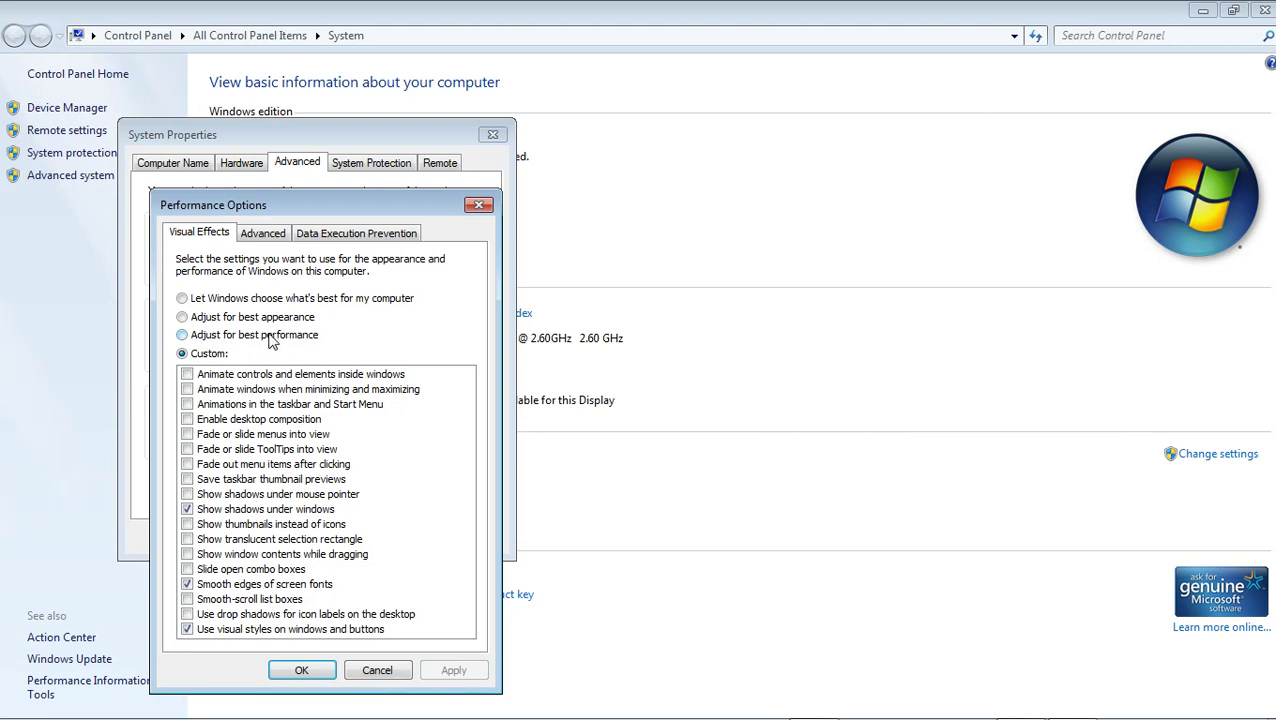
- Switch visual effects to Custom and turn off the control, window and taskbar animations, desktop composition, and menu and ToolTip fades
left_click(183, 336)
left_click(182, 298)
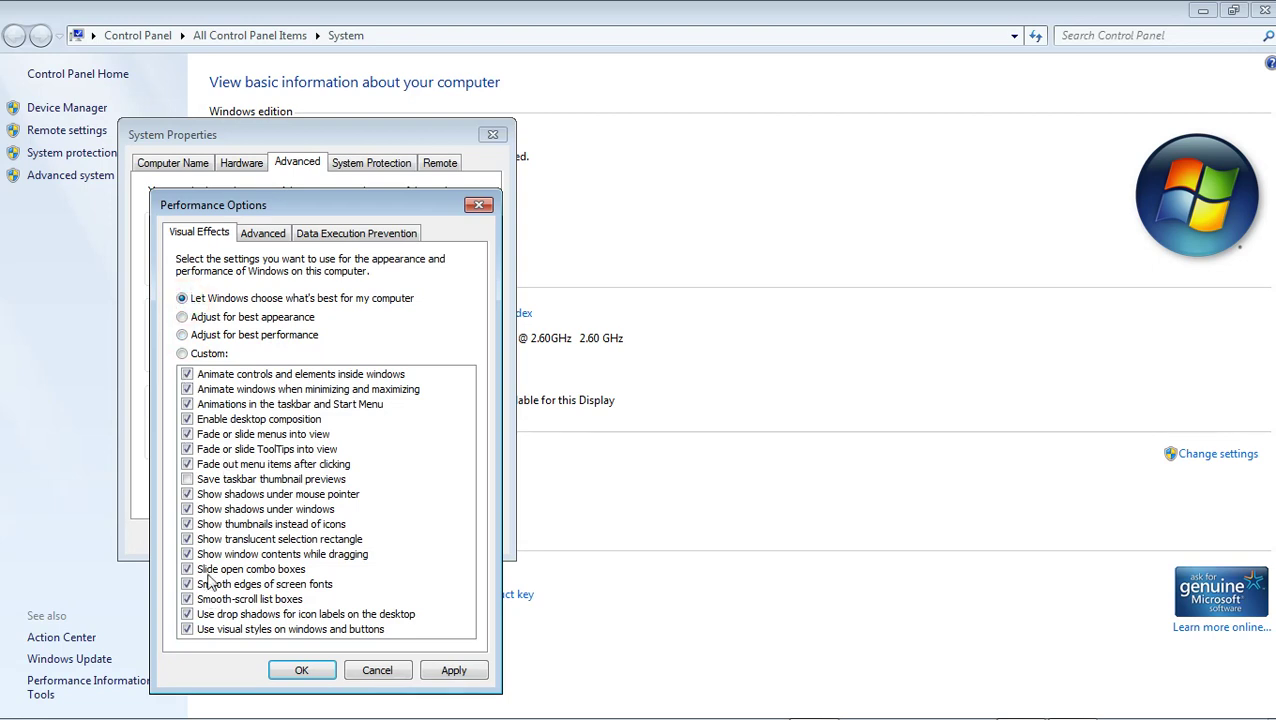
left_click(182, 355)
left_click(187, 374)
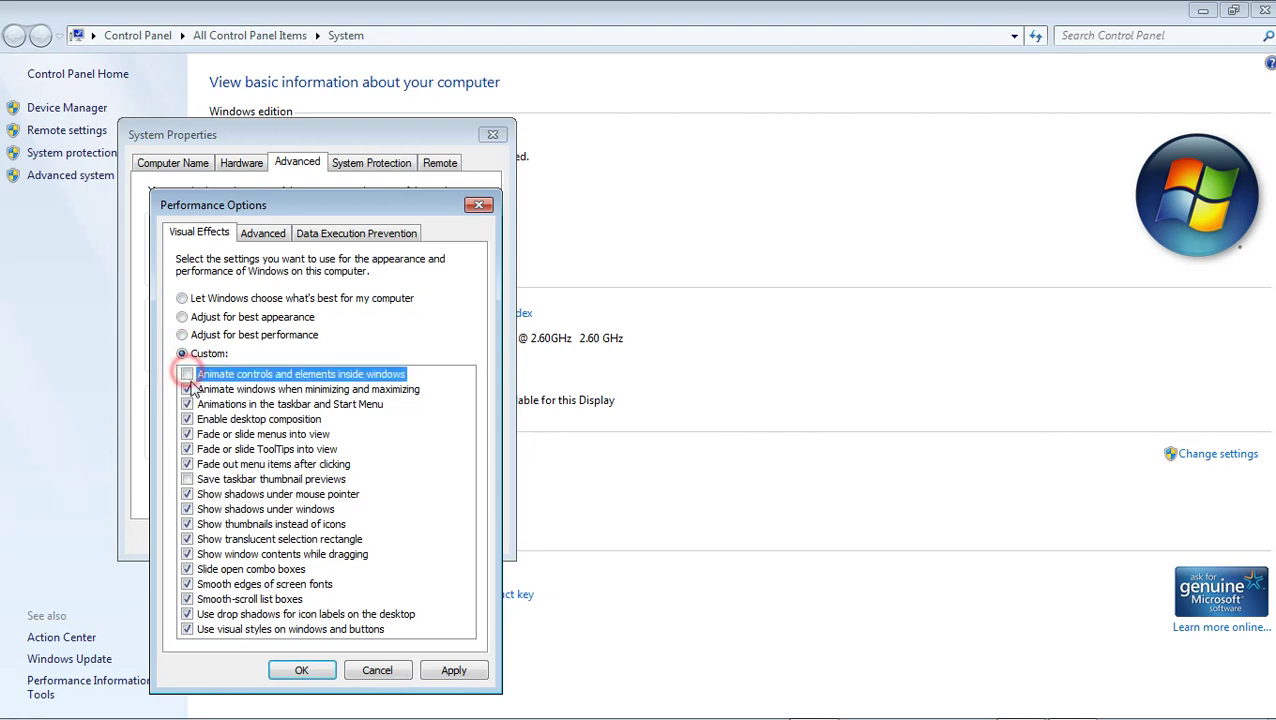
left_click(187, 389)
left_click(187, 404)
left_click(187, 419)
left_click(187, 434)
left_click(187, 449)
left_click(187, 464)
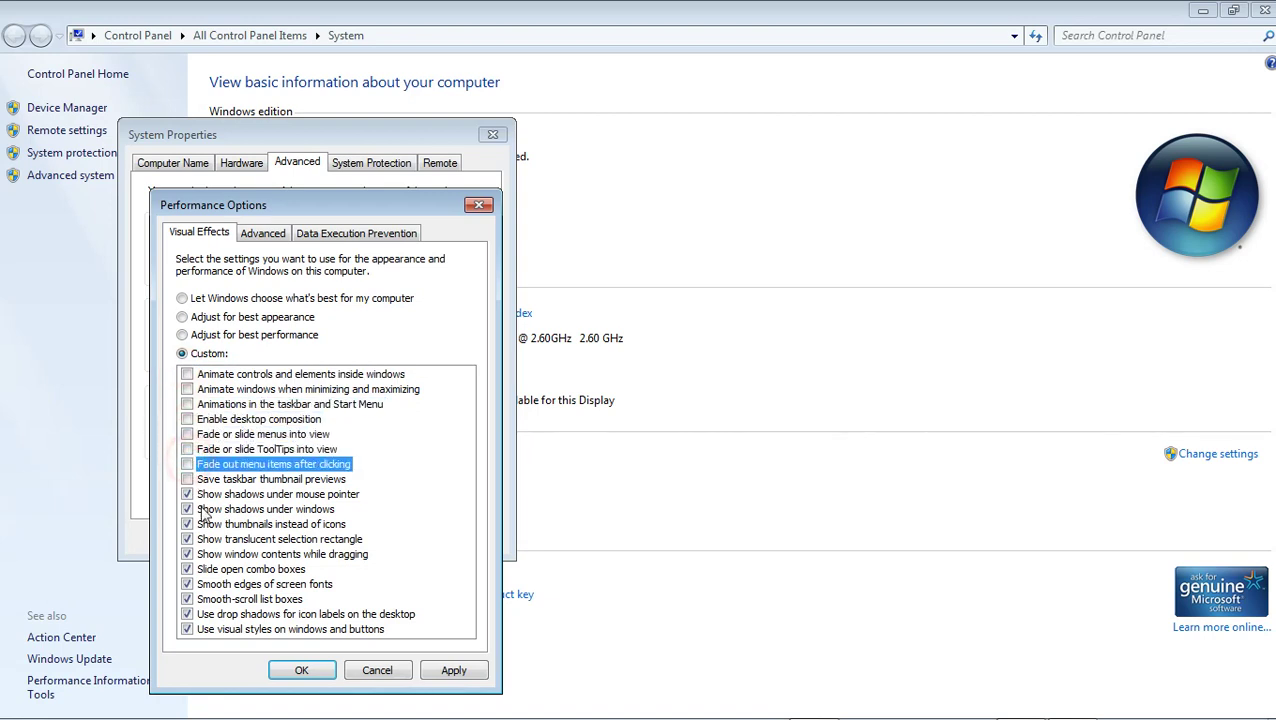
- Turn off all remaining visual effects, from shadows under the mouse pointer to visual styles on windows and buttons, and apply
left_click(187, 479)
left_click(187, 494)
left_click(187, 509)
left_click(187, 524)
left_click(187, 539)
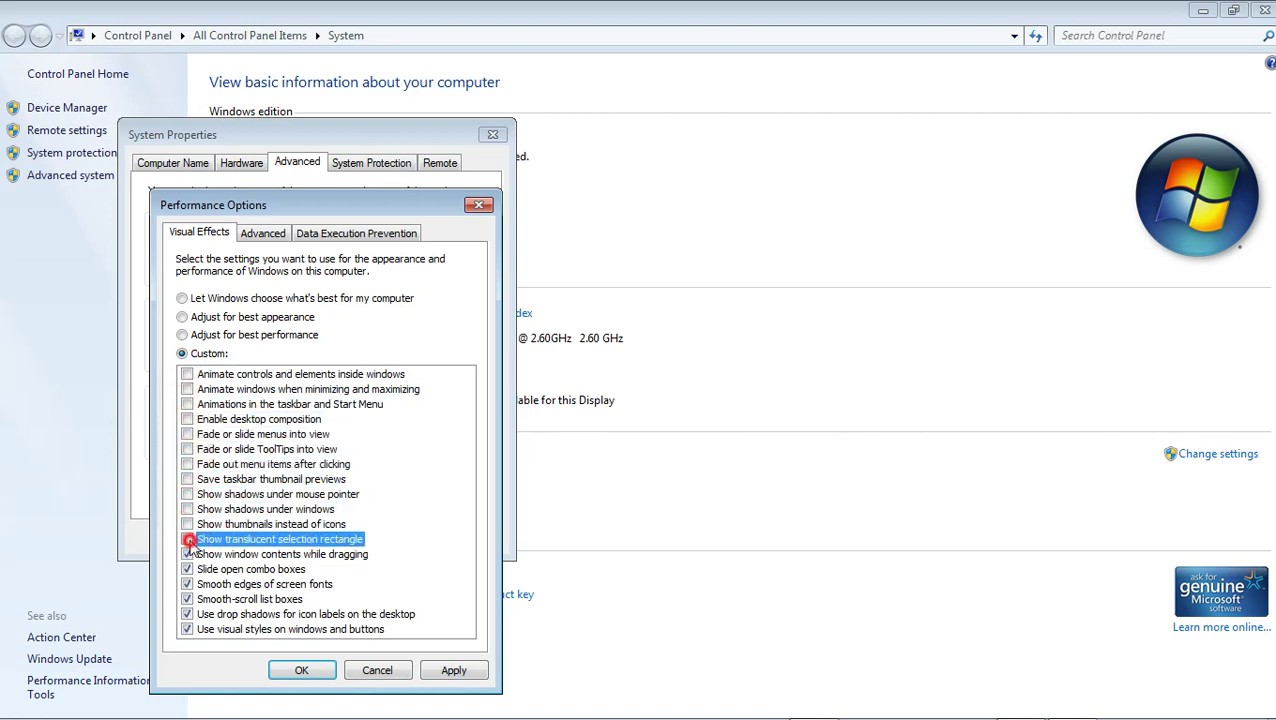
left_click(187, 569)
left_click(187, 584)
left_click(187, 599)
left_click(187, 629)
left_click(187, 614)
left_click(187, 554)
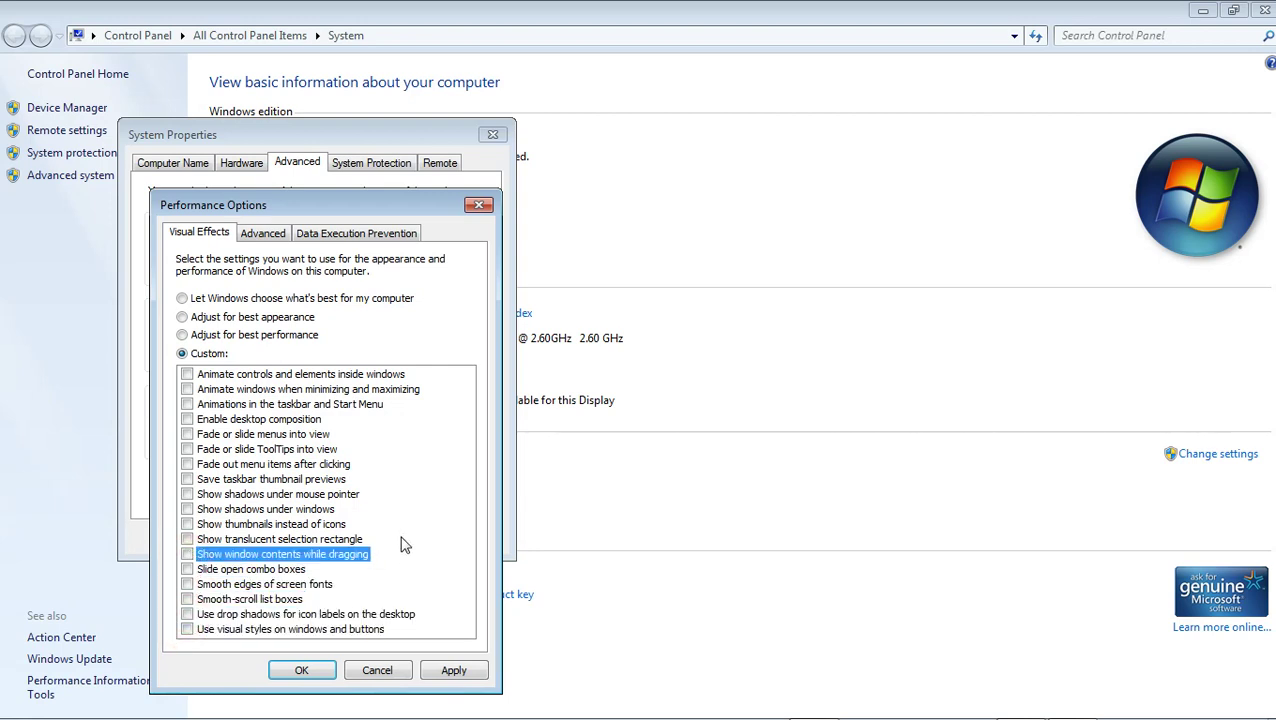
left_click(454, 670)
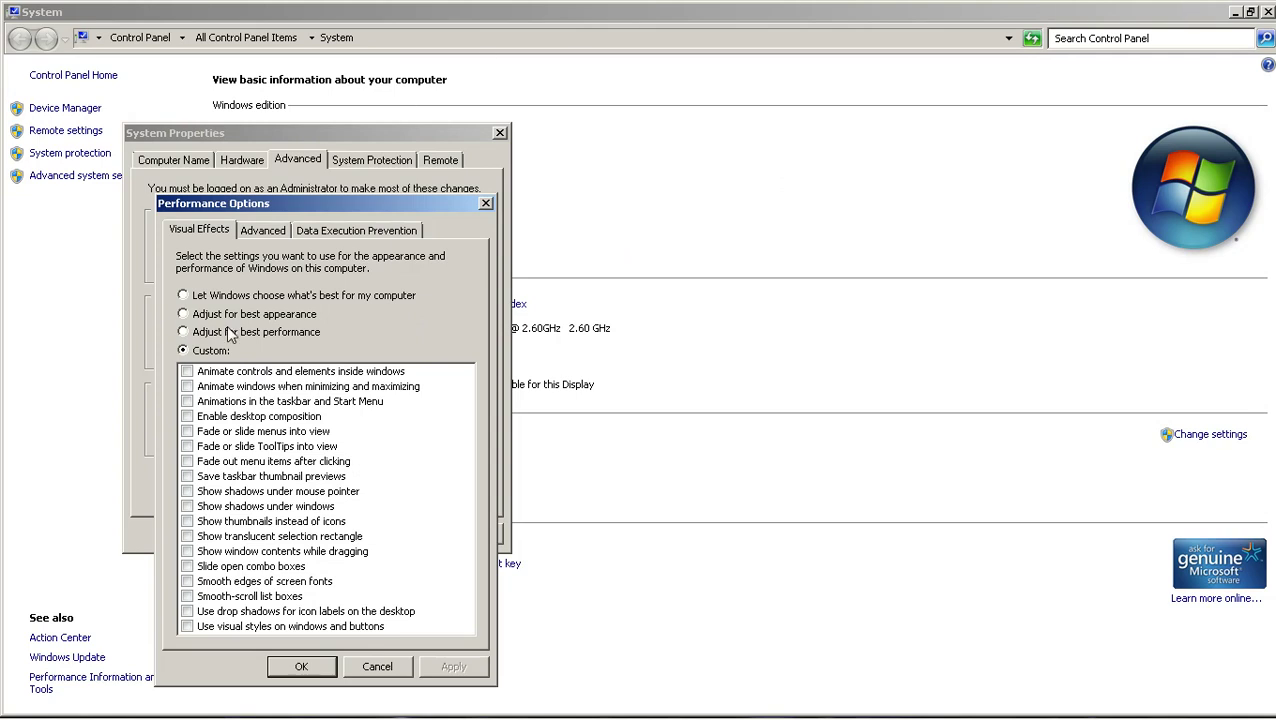
- Re-enable visual styles on windows and buttons and smooth edges of screen fonts, apply them, and close the system windows
left_click(187, 627)
left_click(455, 667)
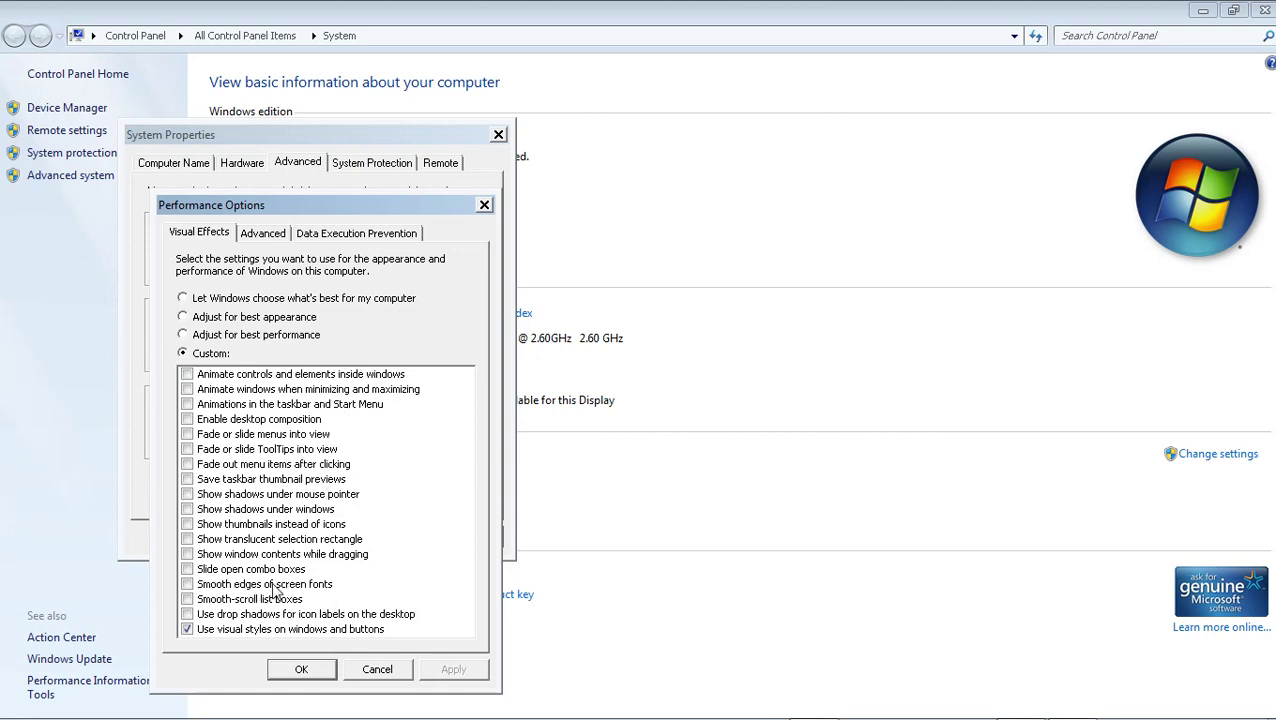
left_click(197, 586)
left_click(456, 670)
left_click(484, 205)
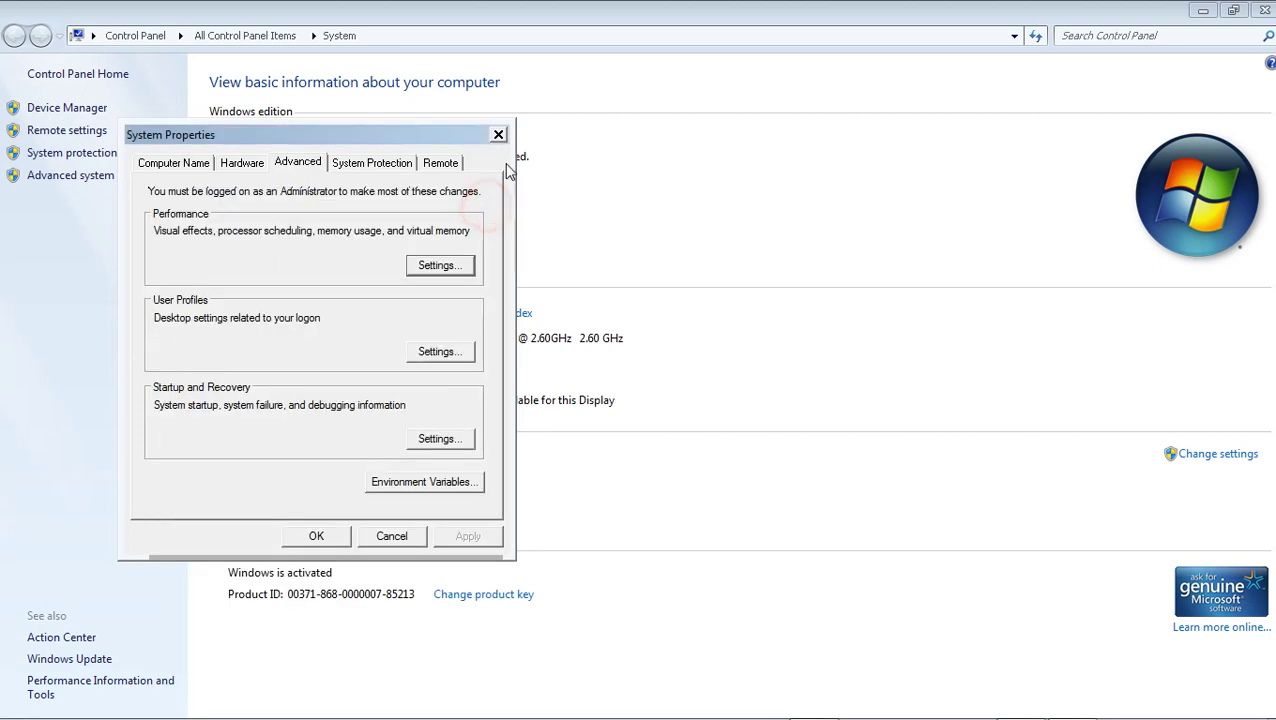
left_click(338, 540)
left_click(1264, 9)
right_click(914, 102)
left_click(968, 153)
right_click(568, 211)
left_click(646, 268)
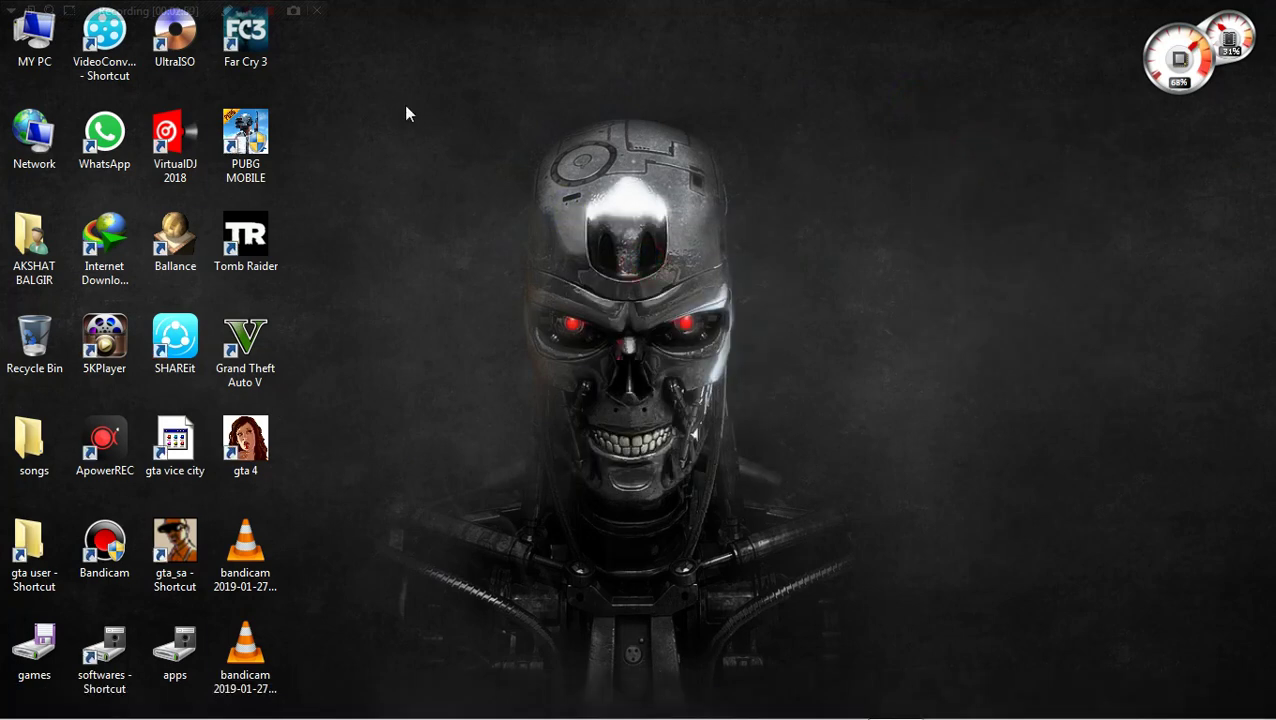
right_click(587, 164)
left_click(655, 220)
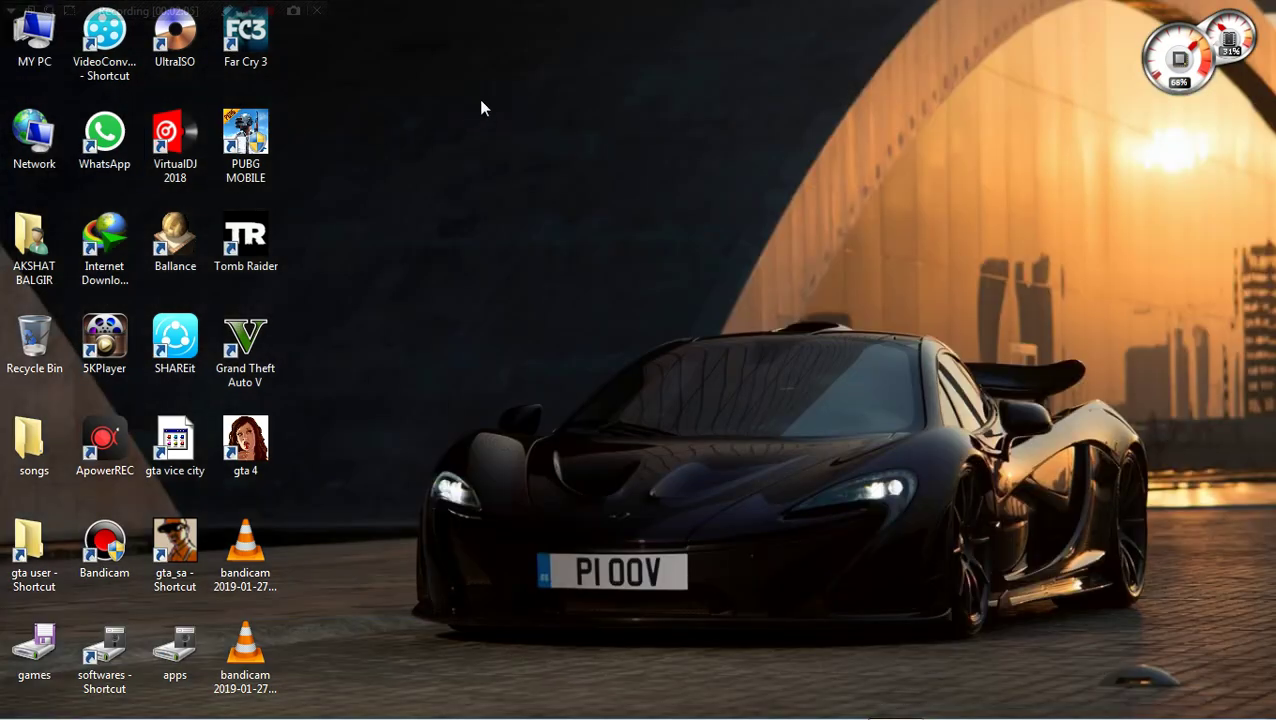
right_click(531, 77)
left_click(557, 130)
right_click(554, 121)
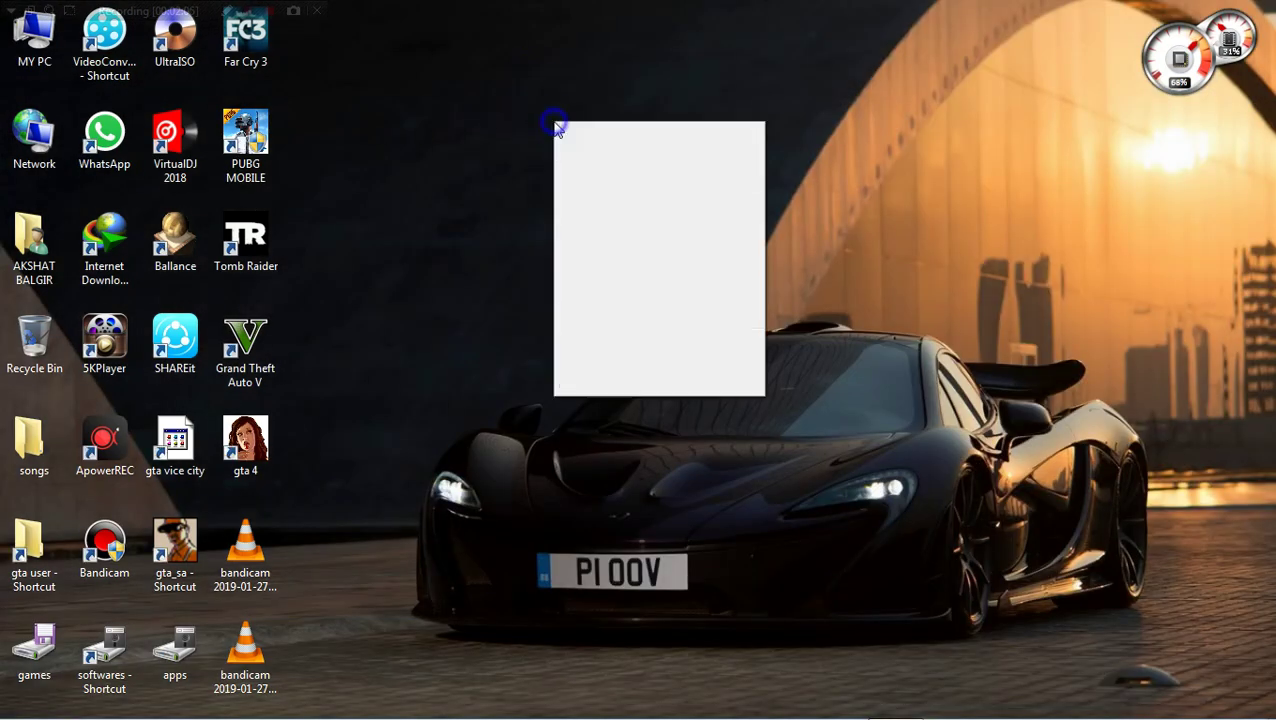
left_click(591, 174)
right_click(590, 173)
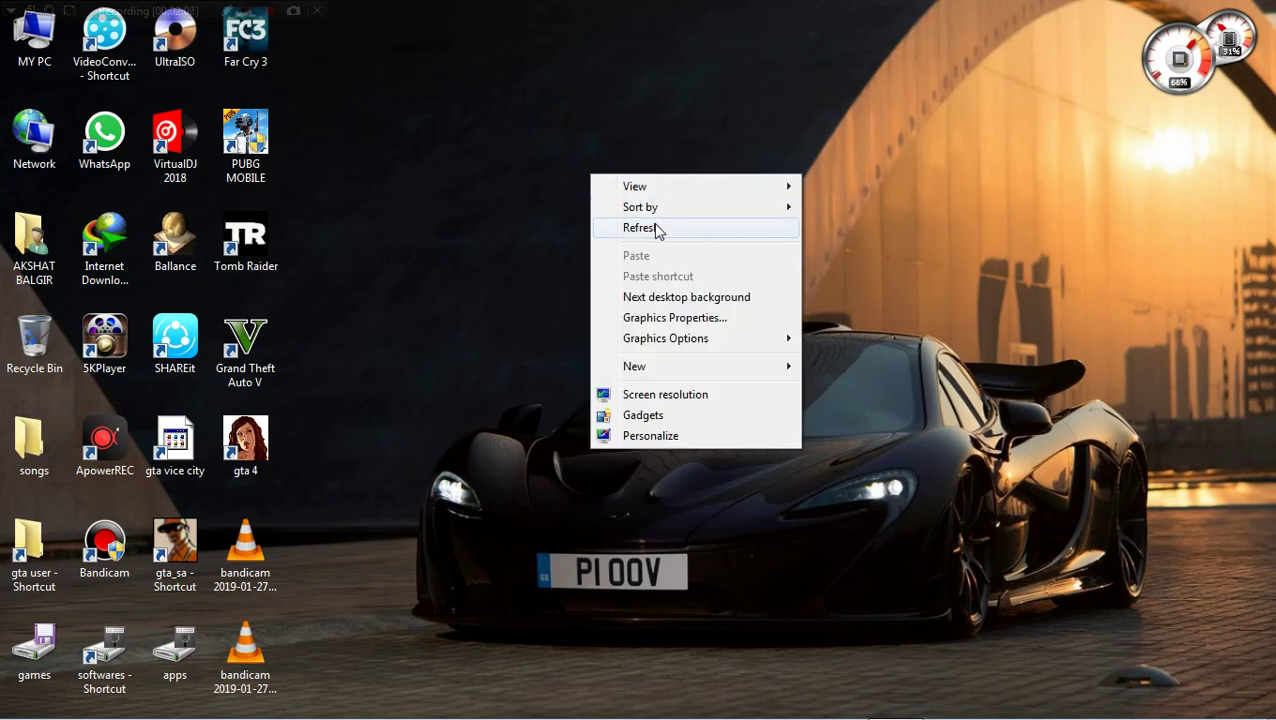
left_click(655, 225)
right_click(611, 141)
left_click(663, 198)
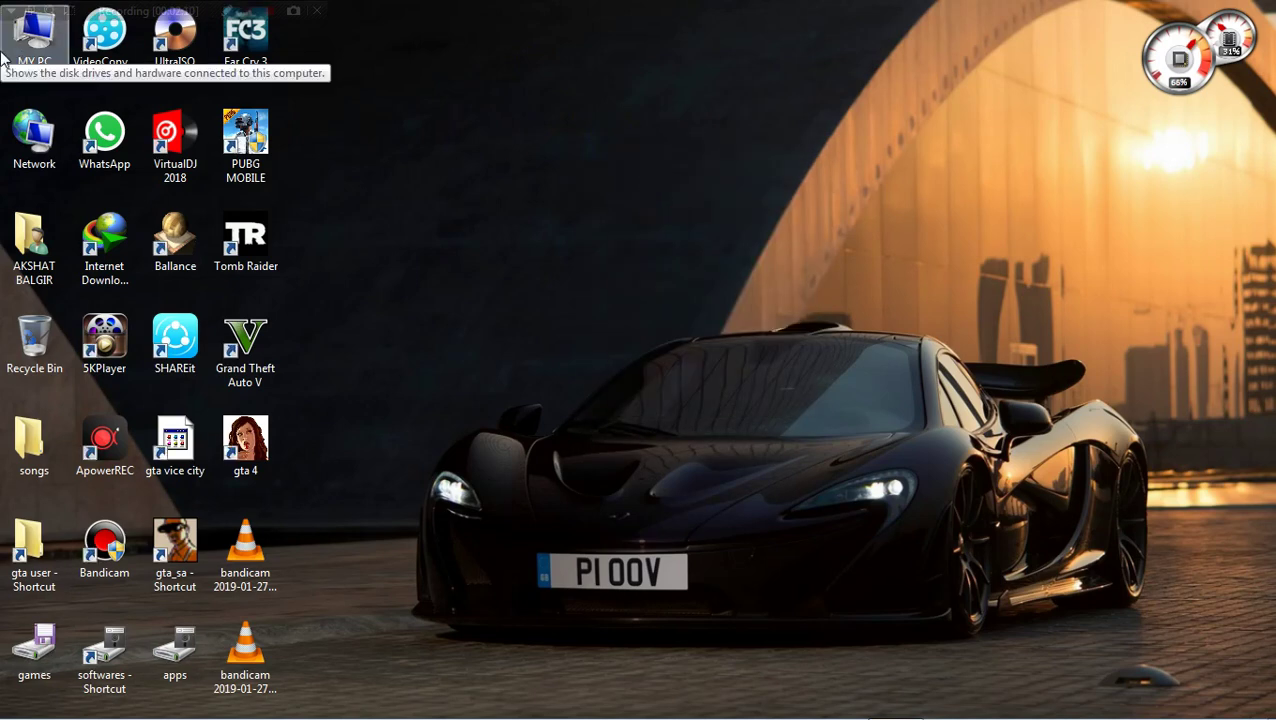
- Open Control Panel and set its items to be viewed as large icons
left_click(24, 702)
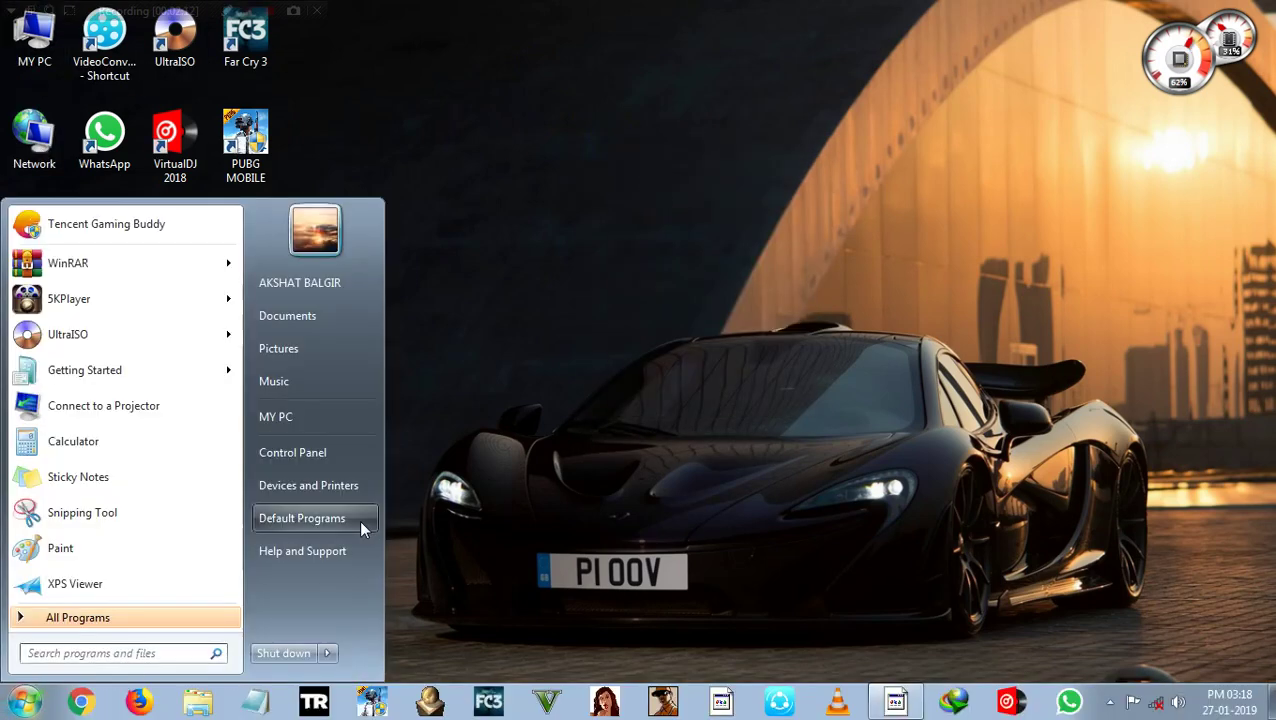
left_click(313, 455)
left_click(1170, 85)
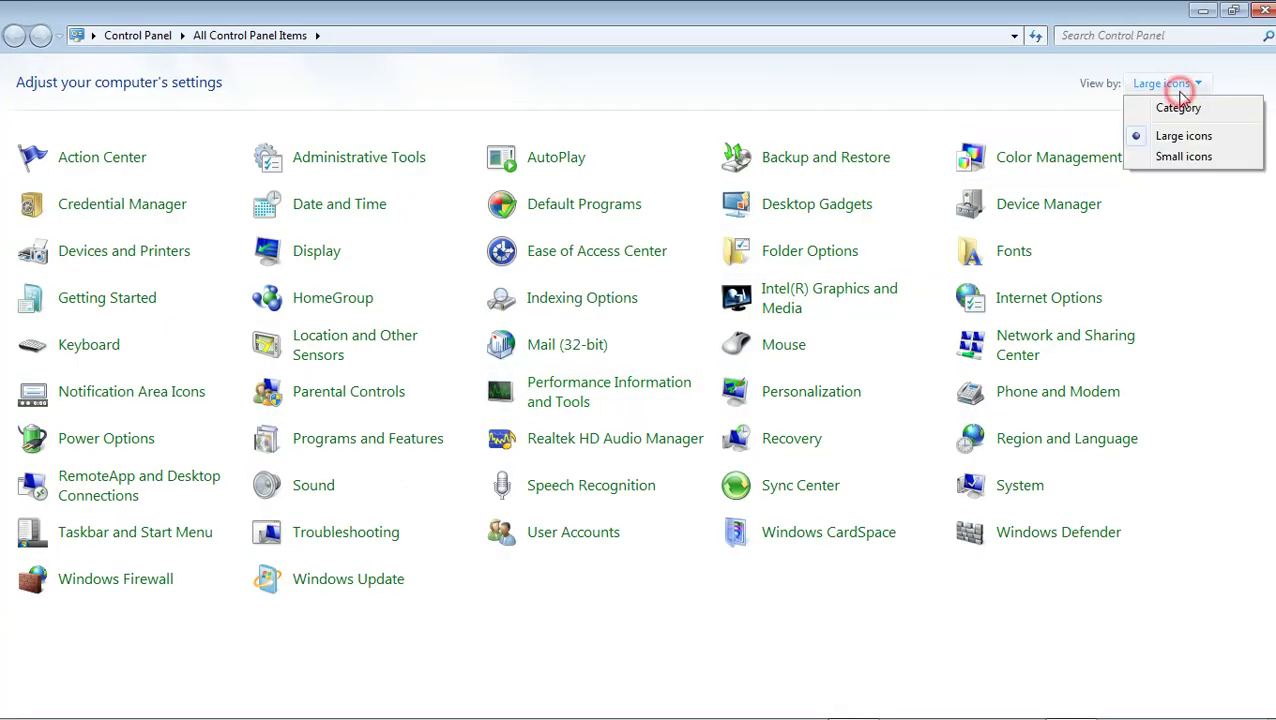
left_click(1180, 109)
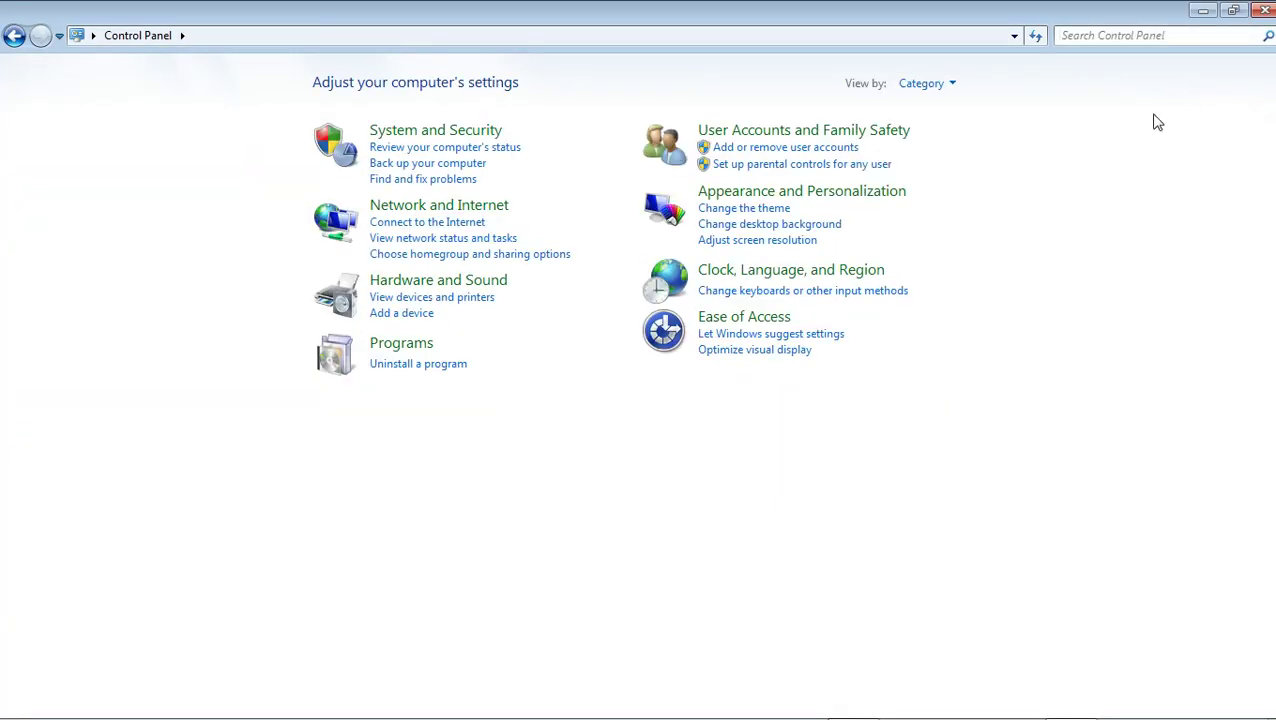
left_click(930, 83)
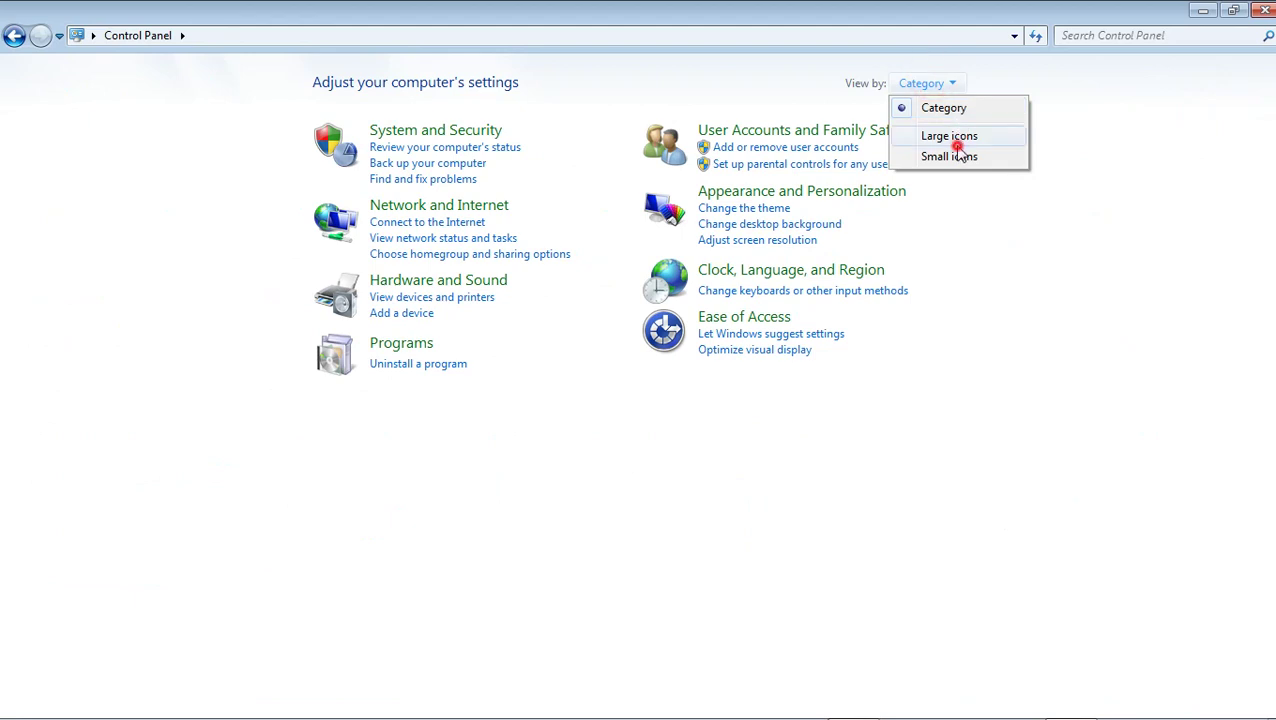
left_click(955, 138)
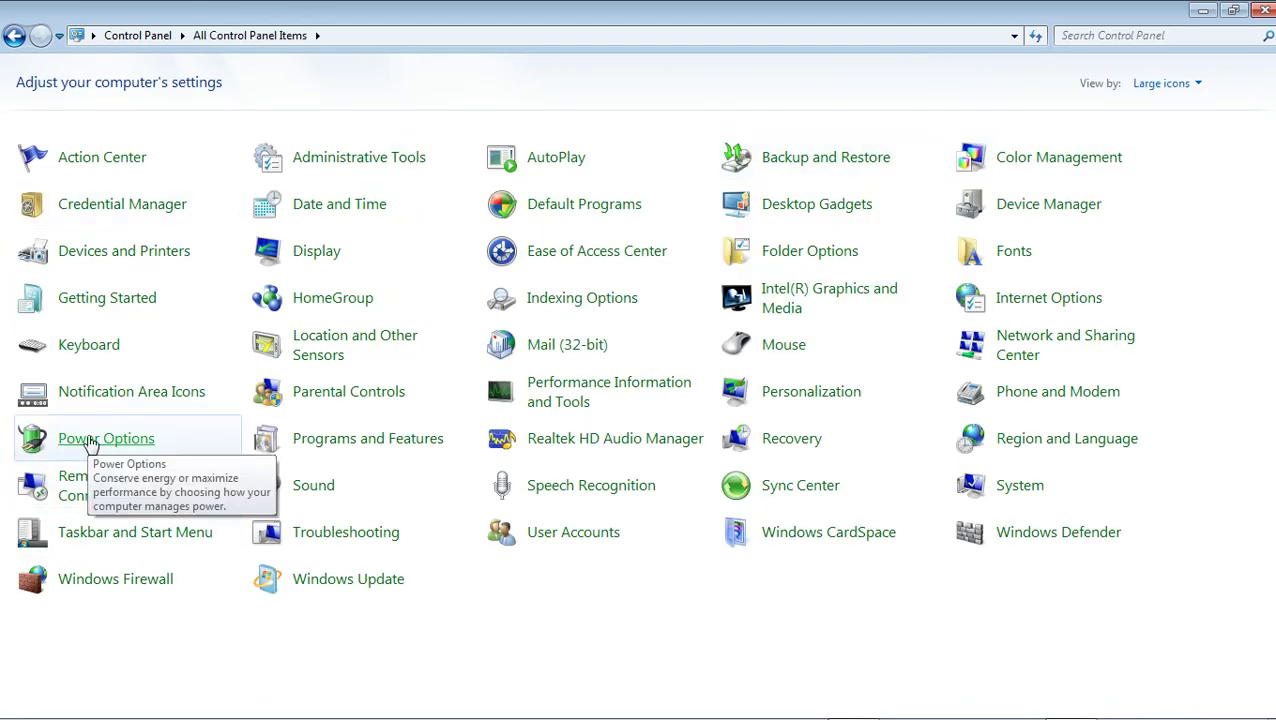
- Open Power Options, view the Balanced plan's display and sleep settings, and return to the power plan list
left_click(123, 447)
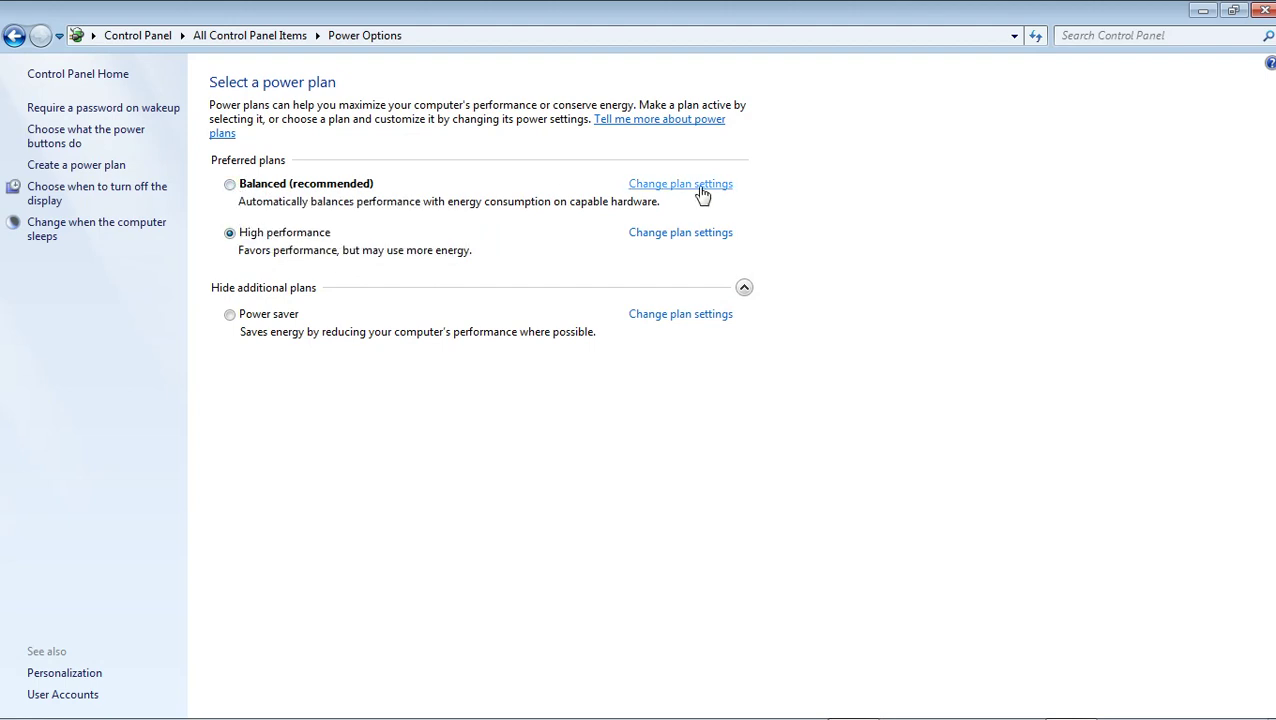
left_click(697, 186)
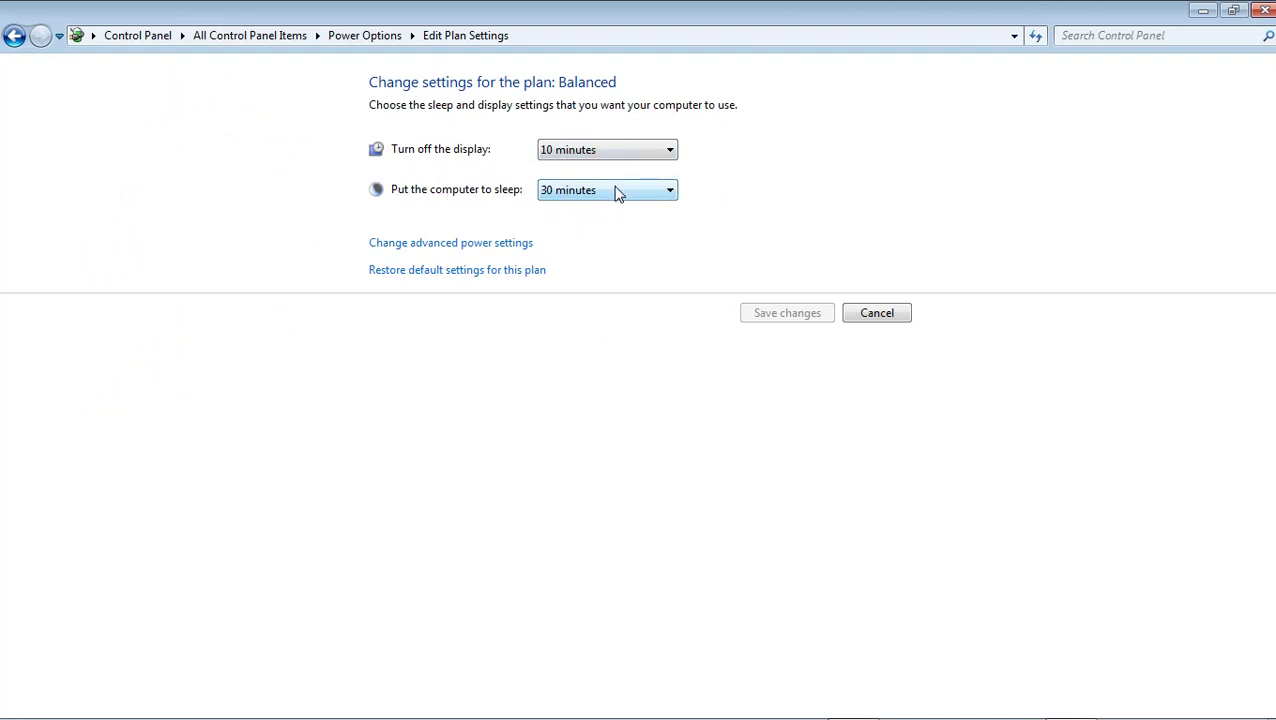
left_click(14, 35)
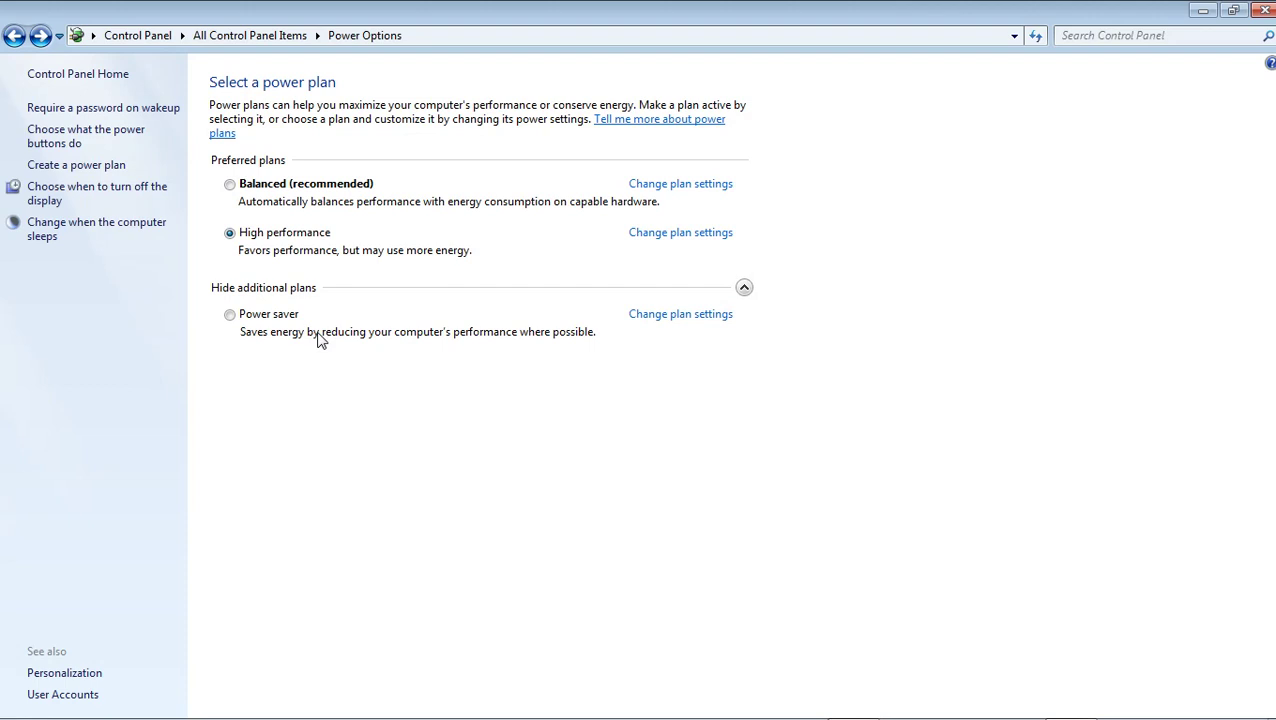
left_click(1203, 10)
right_click(828, 193)
left_click(897, 260)
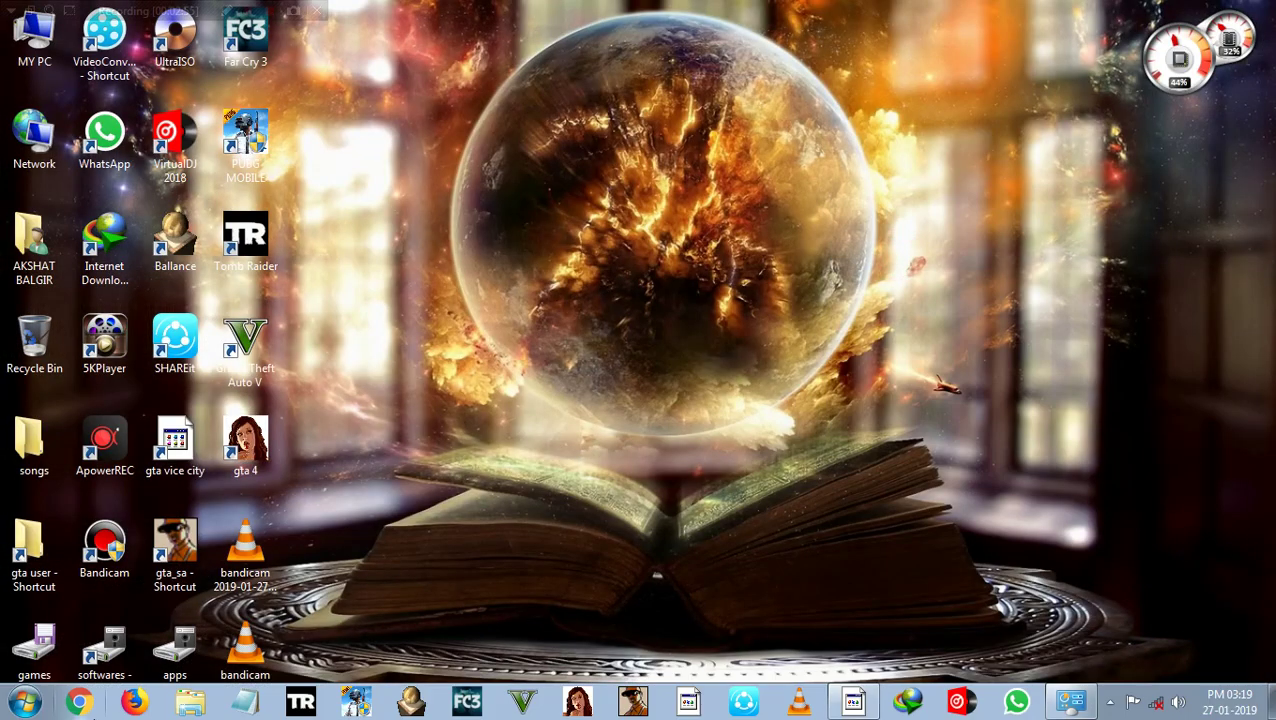
left_click(1070, 702)
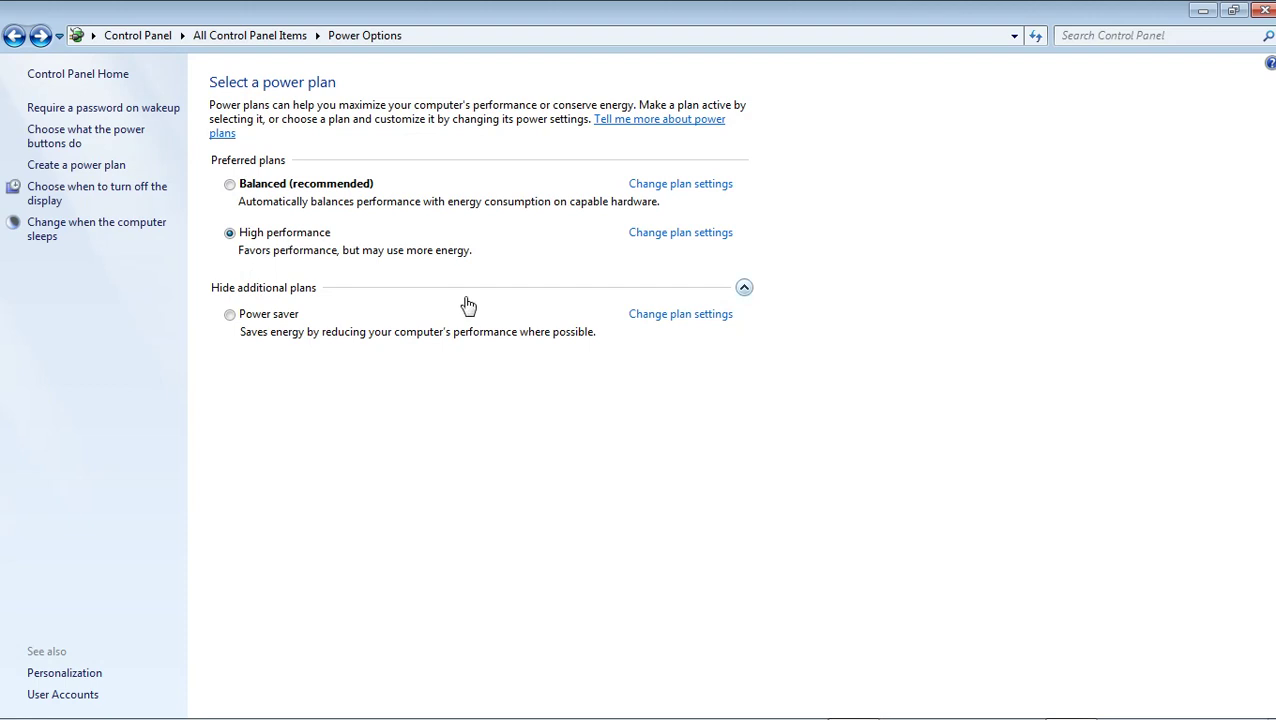
left_click(1203, 10)
right_click(927, 181)
left_click(975, 228)
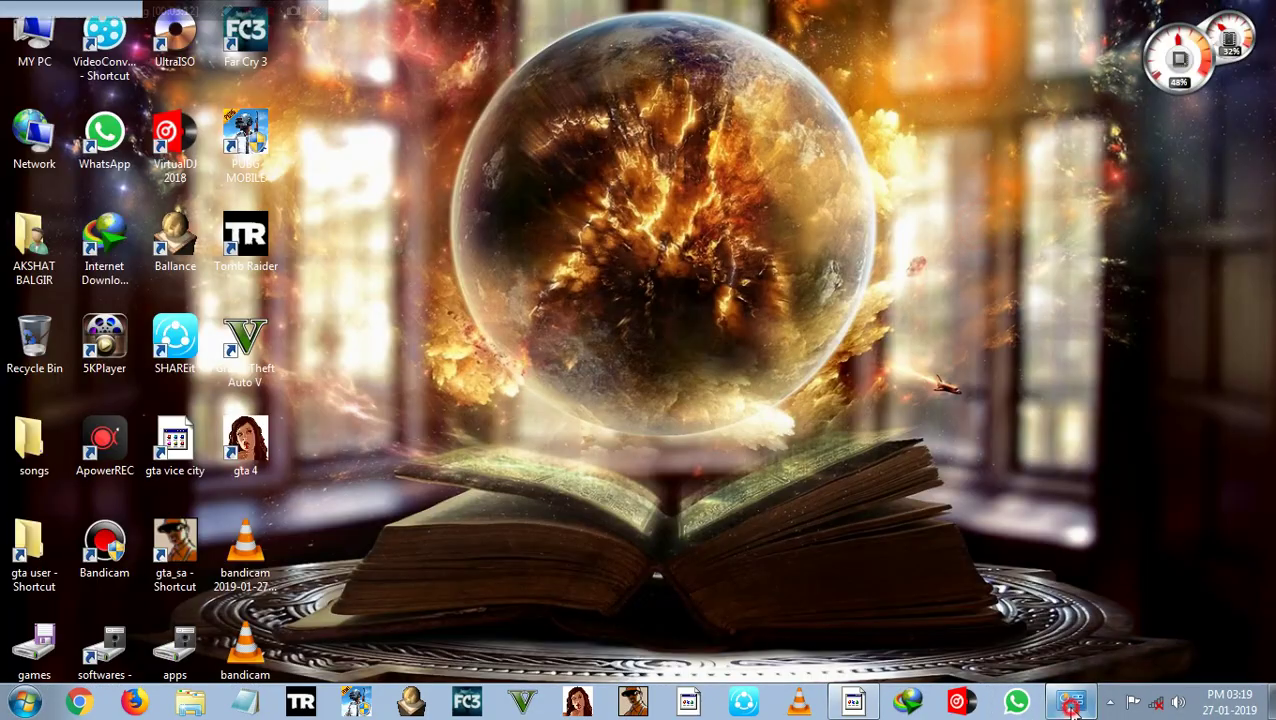
left_click(1071, 703)
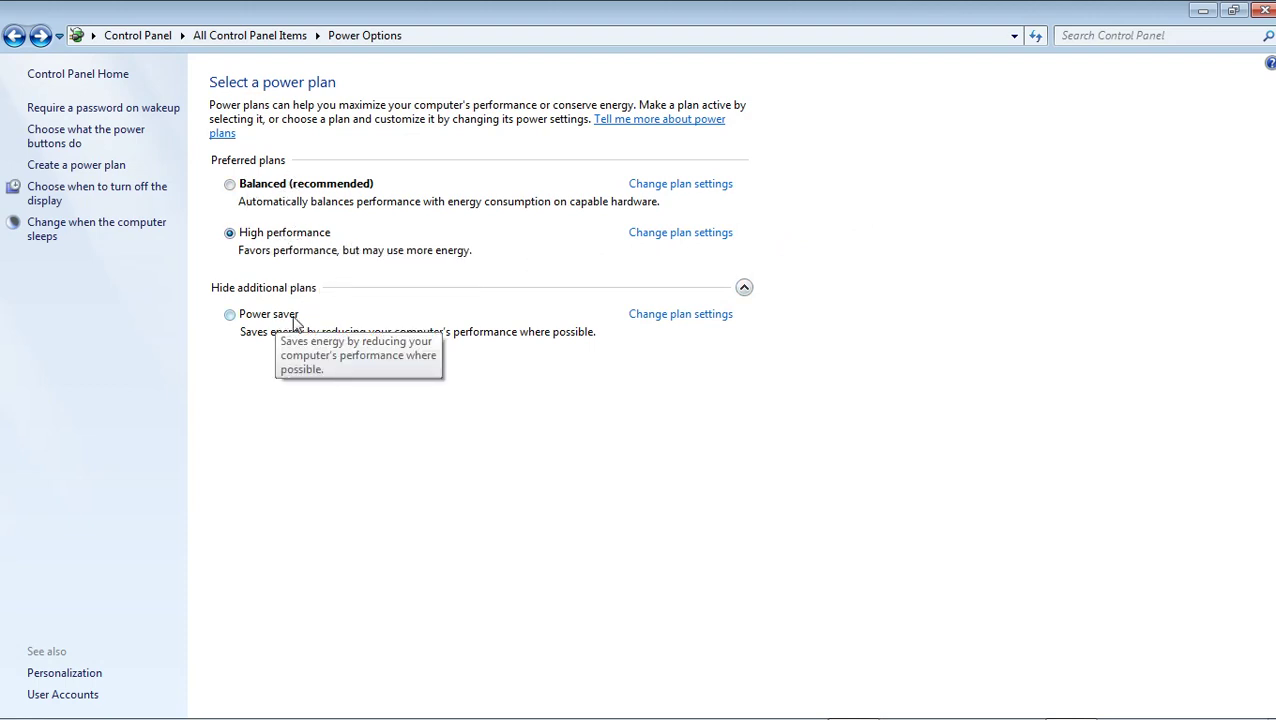
- Close the Power Options window and refresh the desktop
left_click(1205, 9)
right_click(746, 170)
left_click(786, 220)
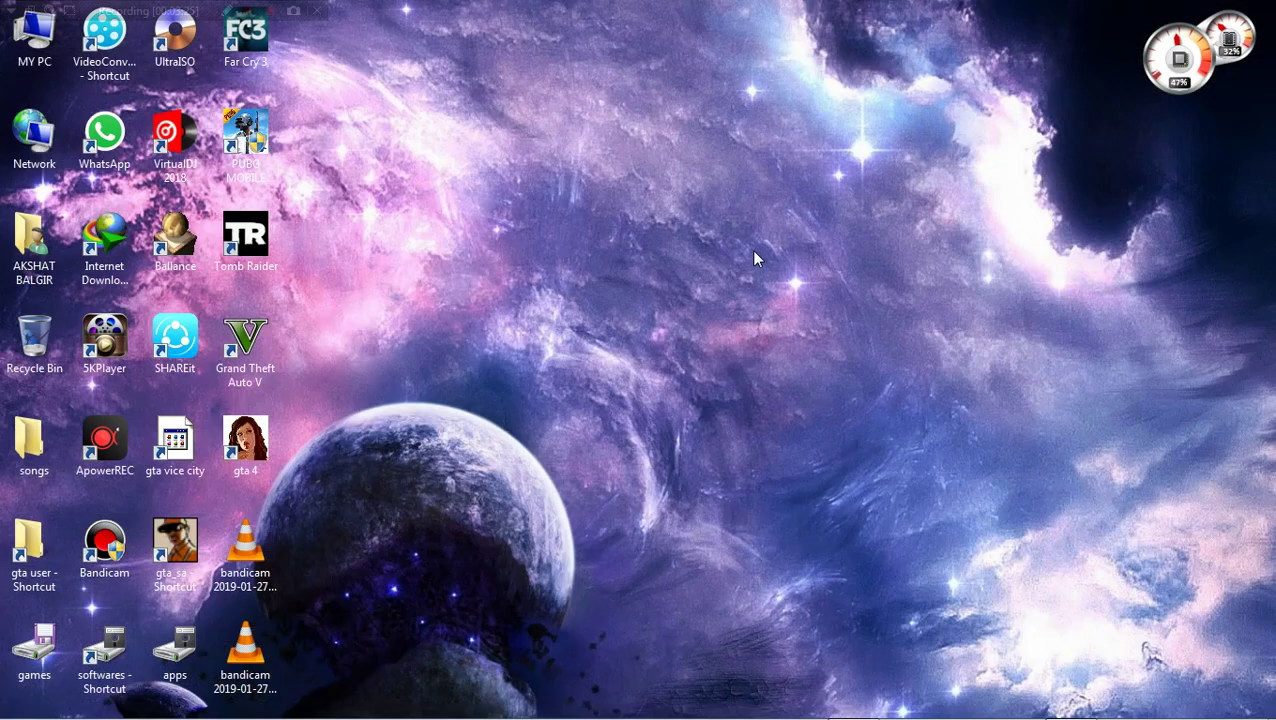
mouse_move(688, 716)
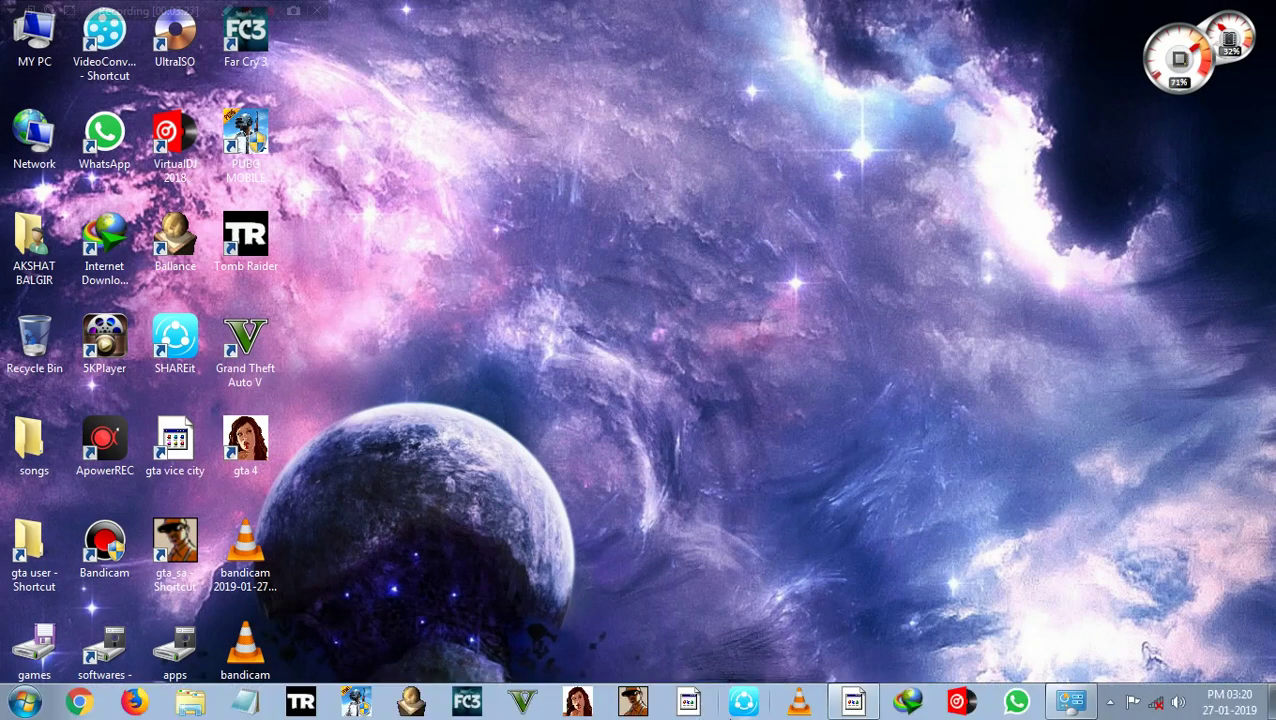
left_click(1068, 700)
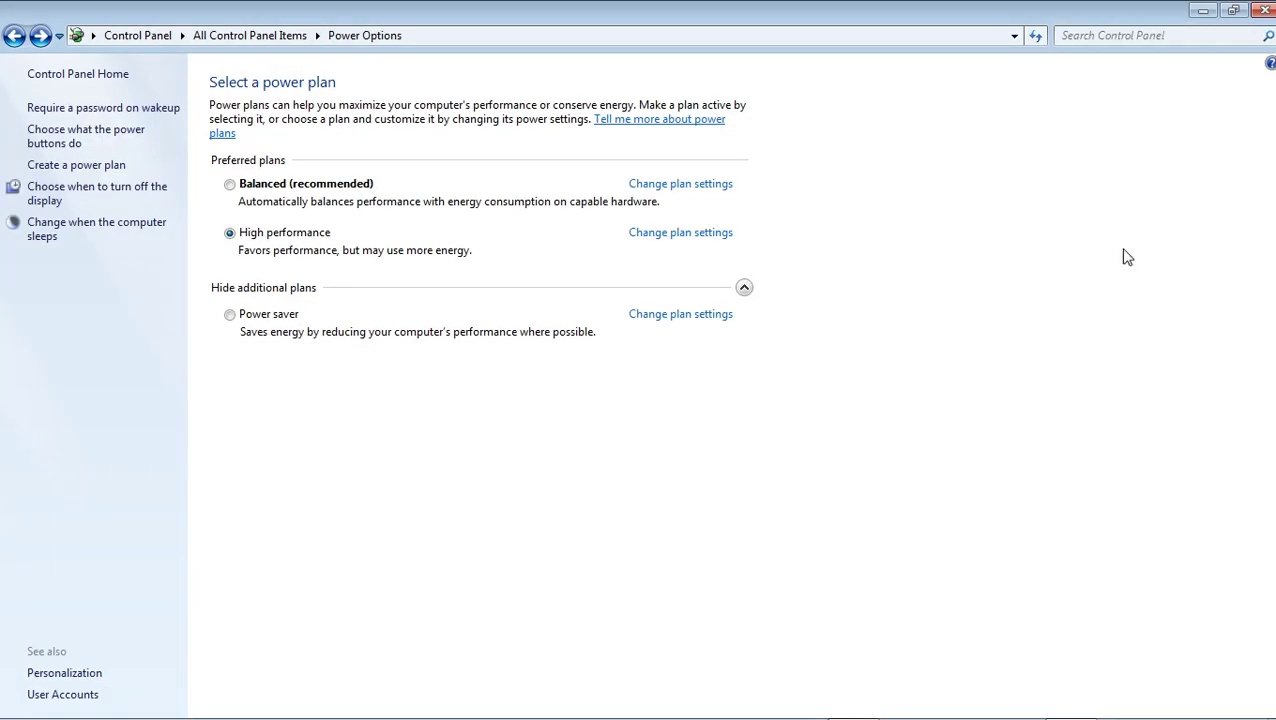
left_click(1252, 9)
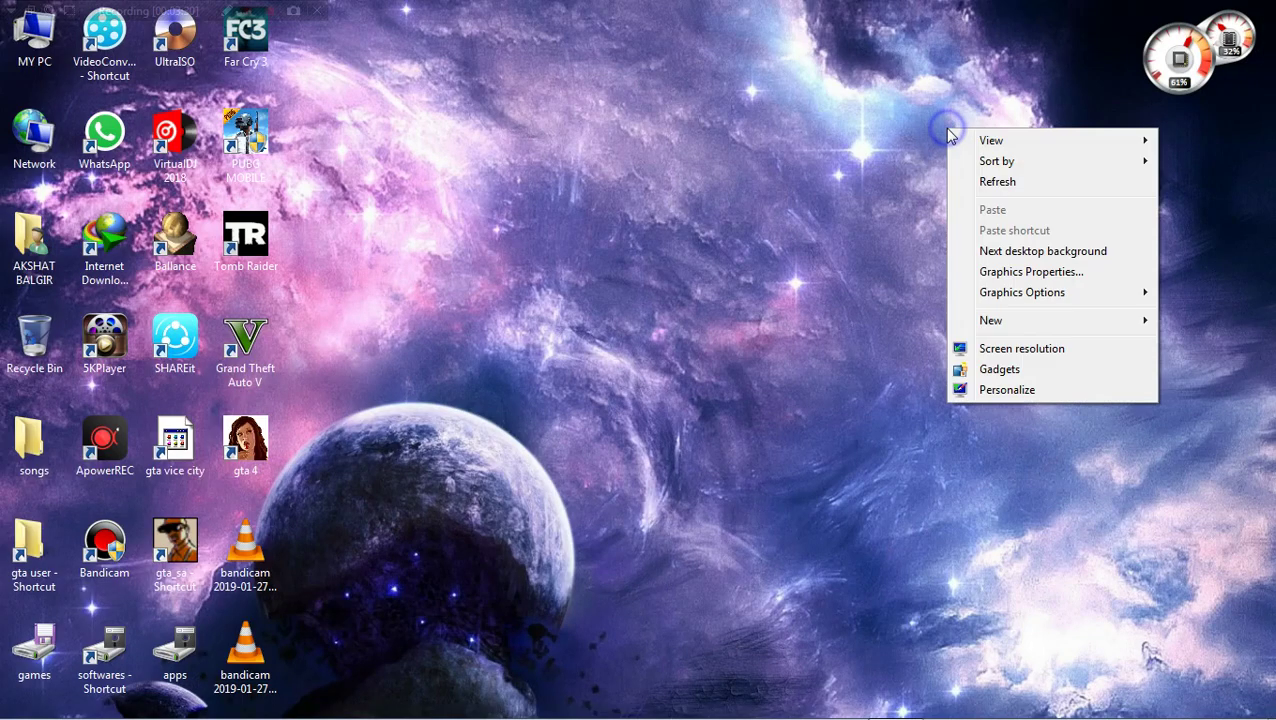
left_click(1020, 182)
- Open the Intel graphics properties from the desktop and choose Basic Mode
right_click(806, 191)
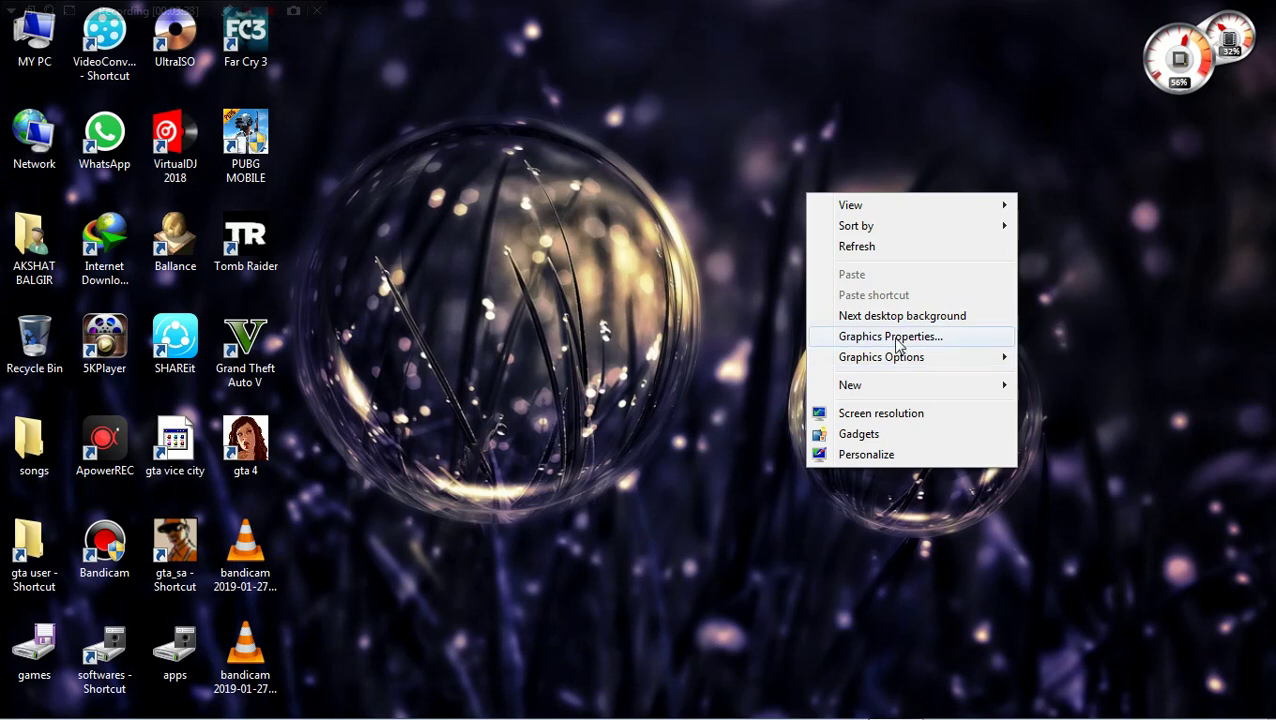
right_click(672, 244)
left_click(748, 303)
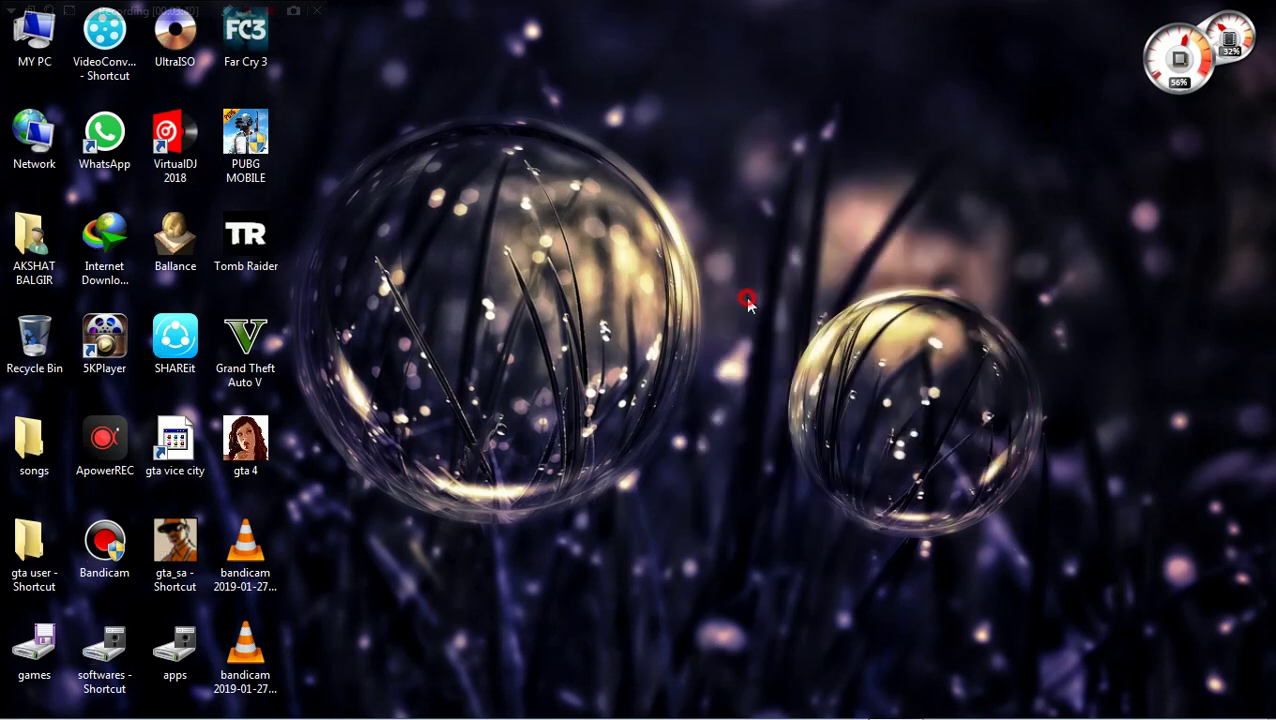
right_click(745, 292)
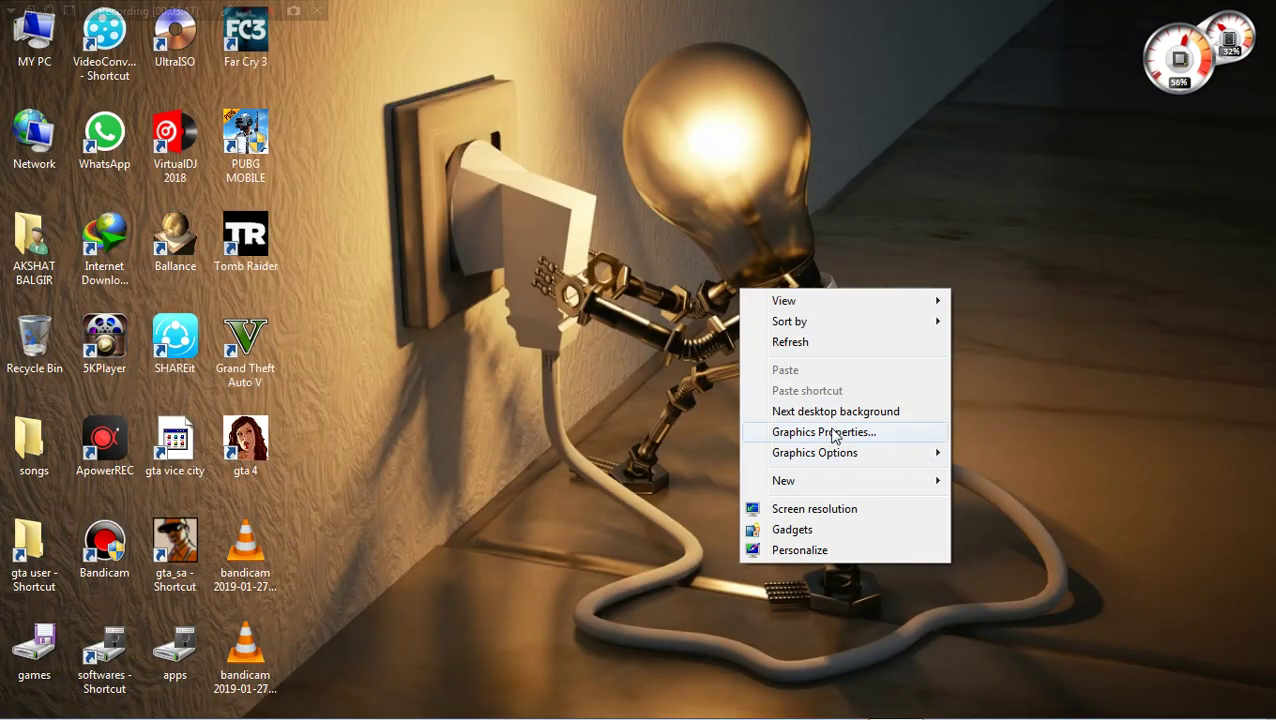
left_click(862, 439)
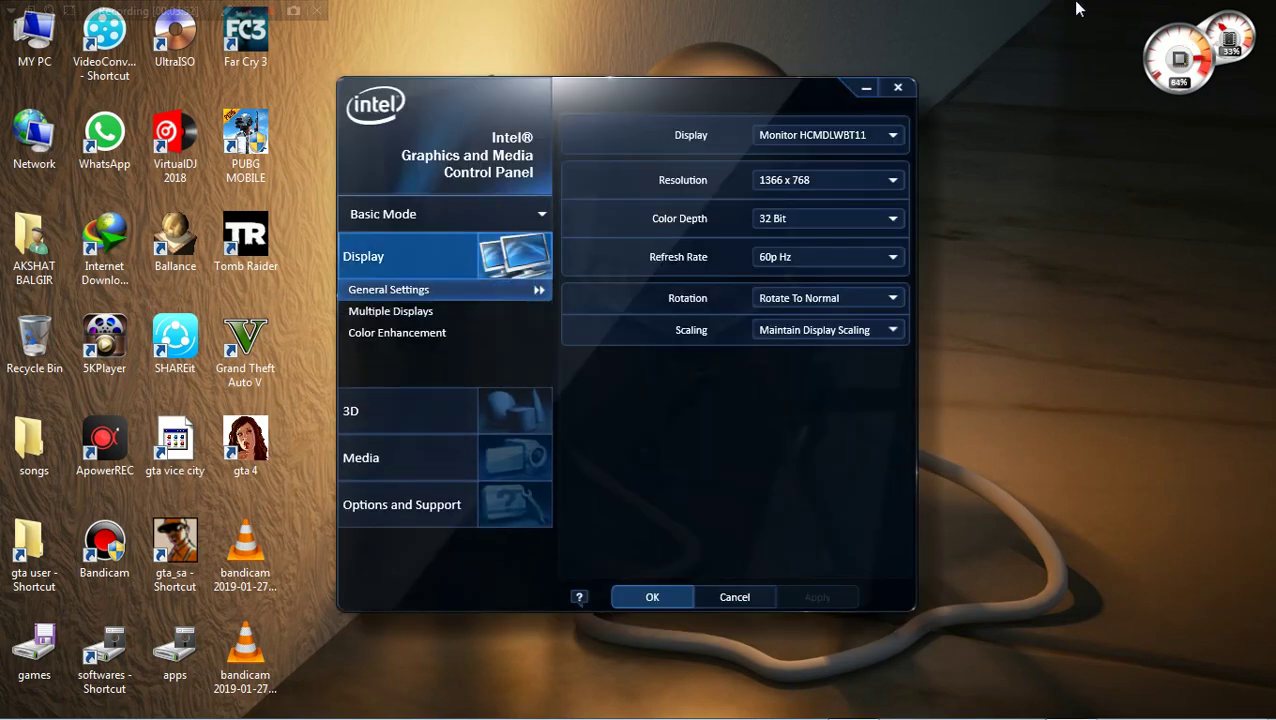
left_click_drag(1075, 3, 322, 702)
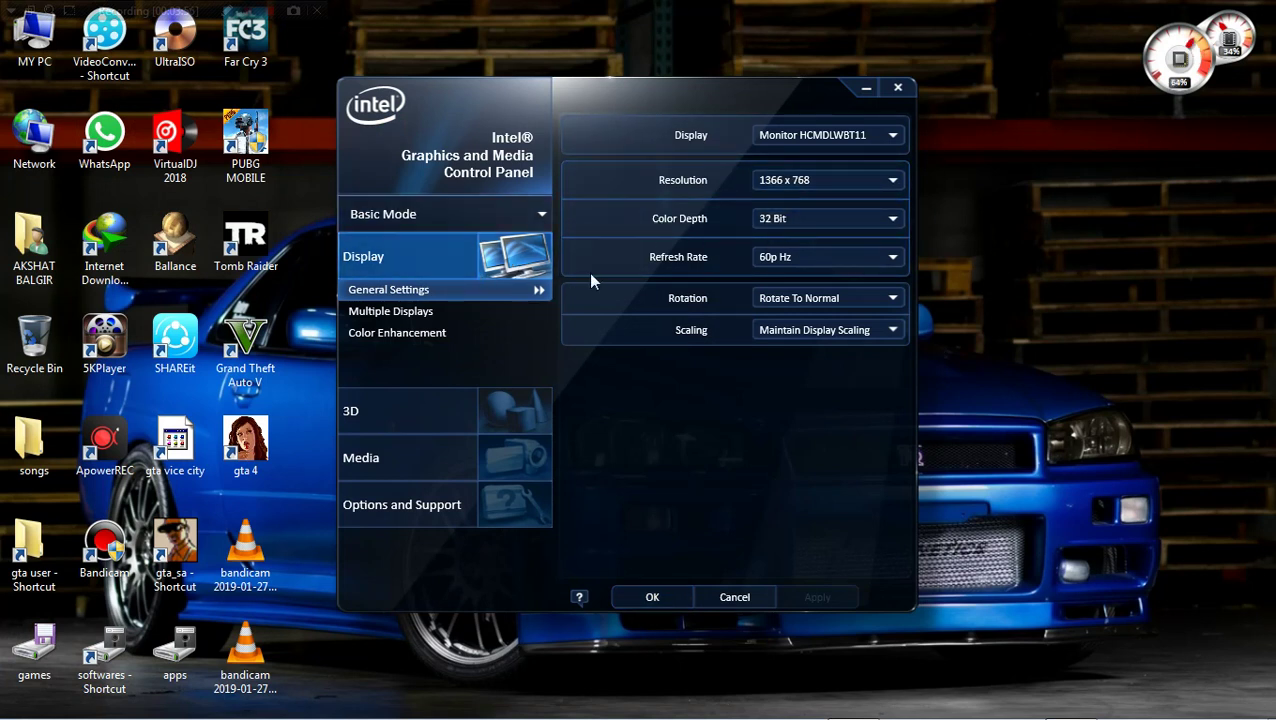
left_click(525, 217)
left_click(408, 240)
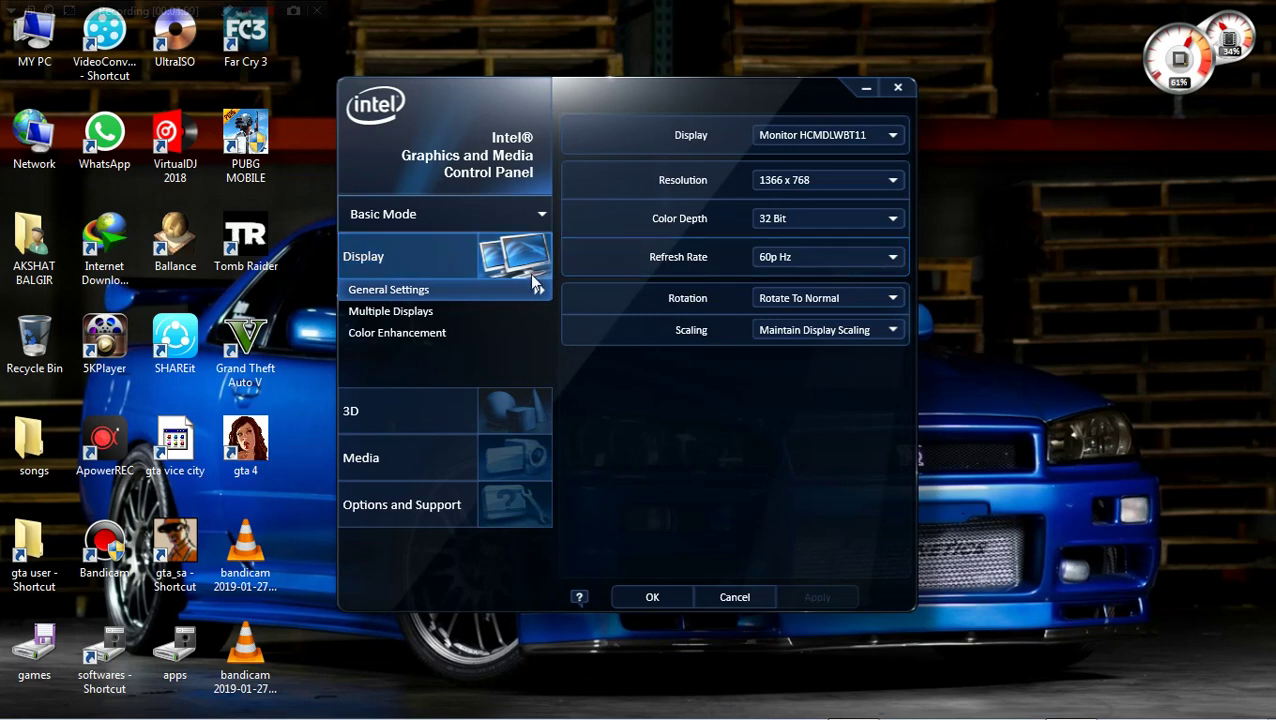
- Choose the monitor in the general display settings and set its resolution to 1366 x 768
left_click(872, 137)
left_click(868, 160)
left_click(868, 180)
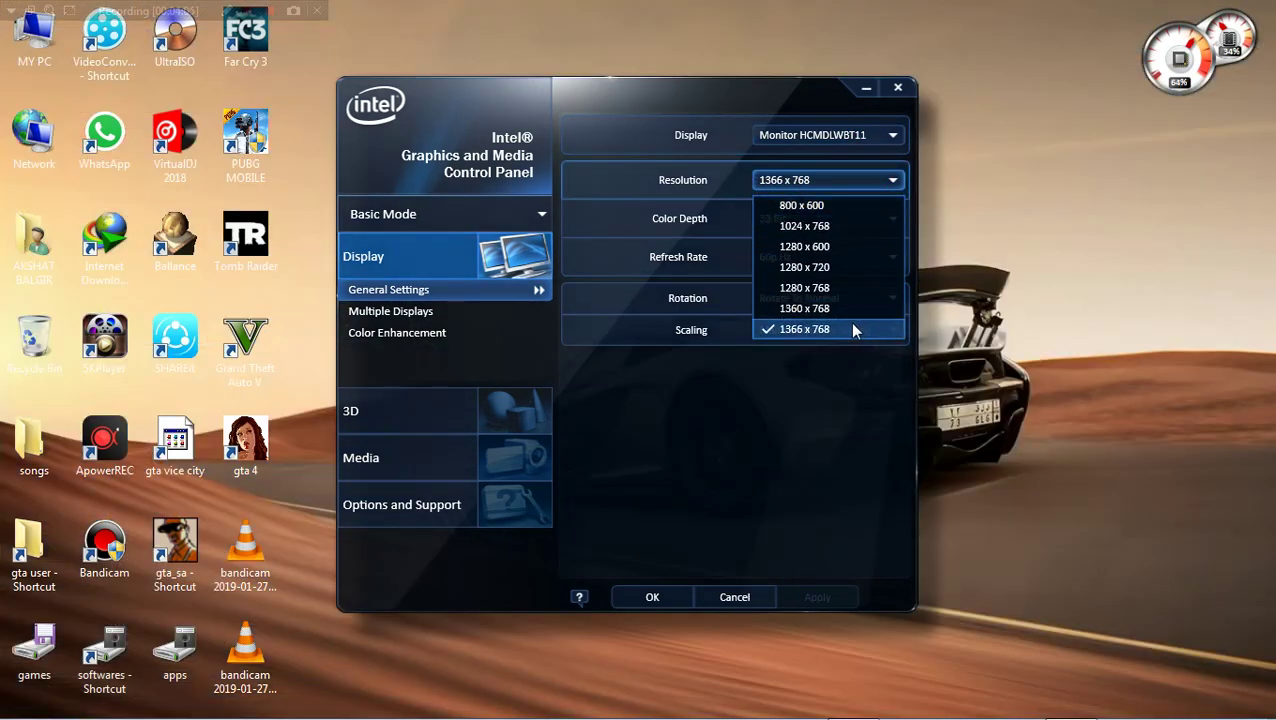
left_click(795, 330)
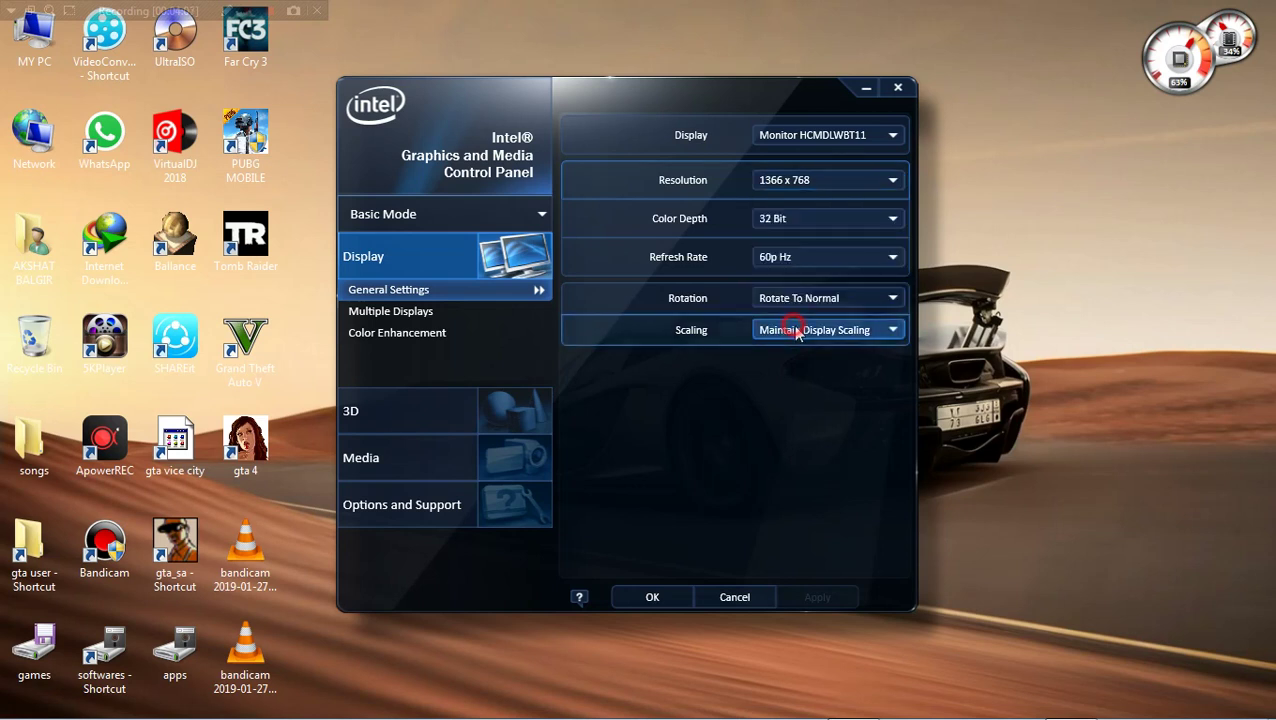
- Set the display's color depth to 32 Bit and its refresh rate to 60p Hz
left_click(798, 220)
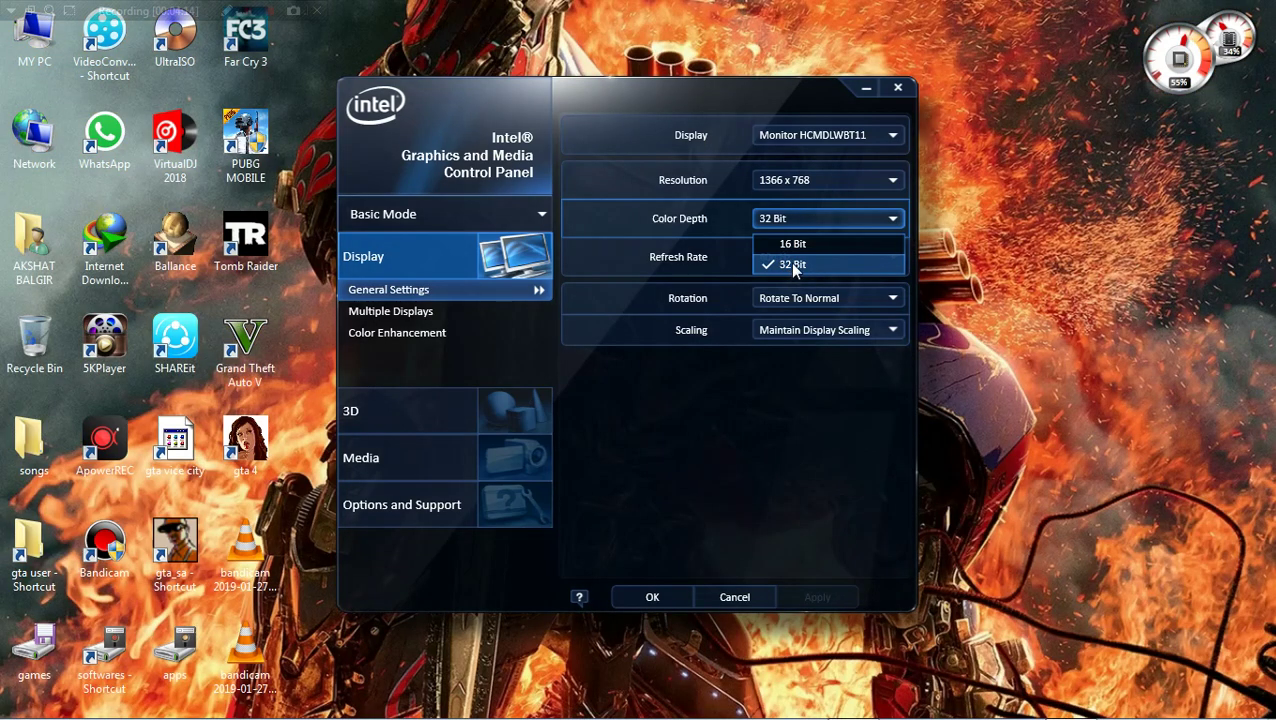
left_click(790, 263)
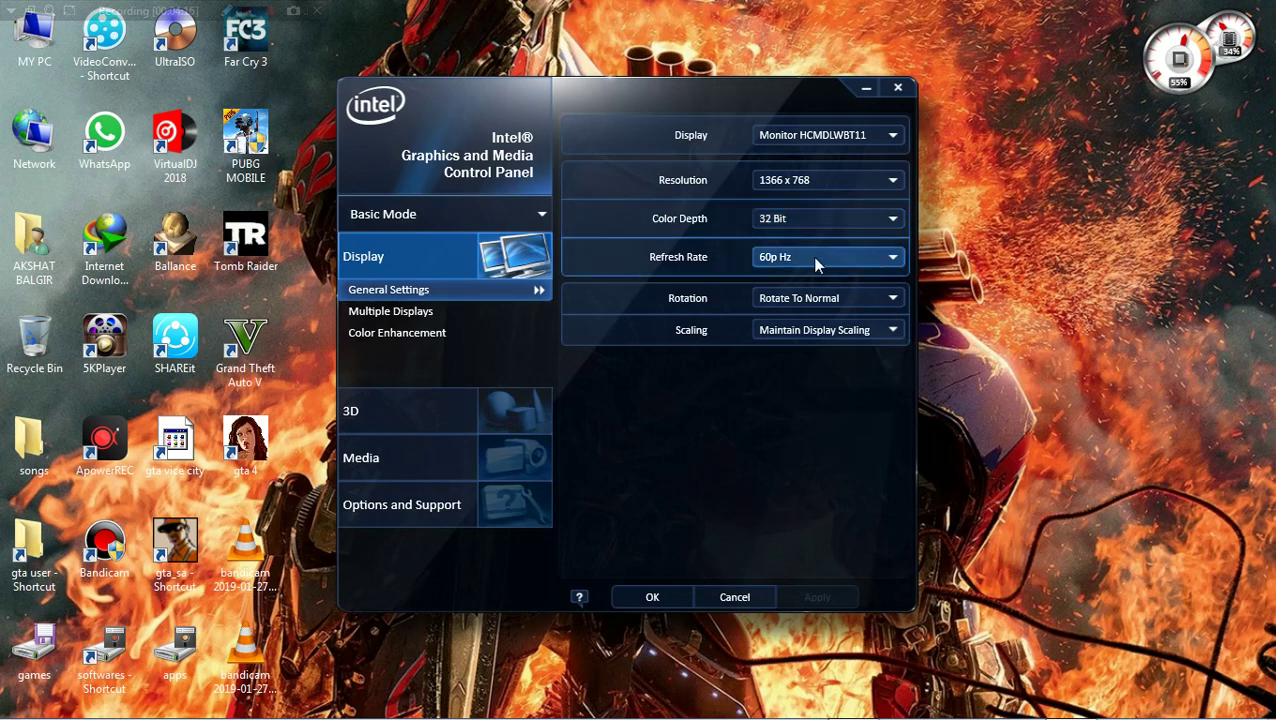
left_click(830, 264)
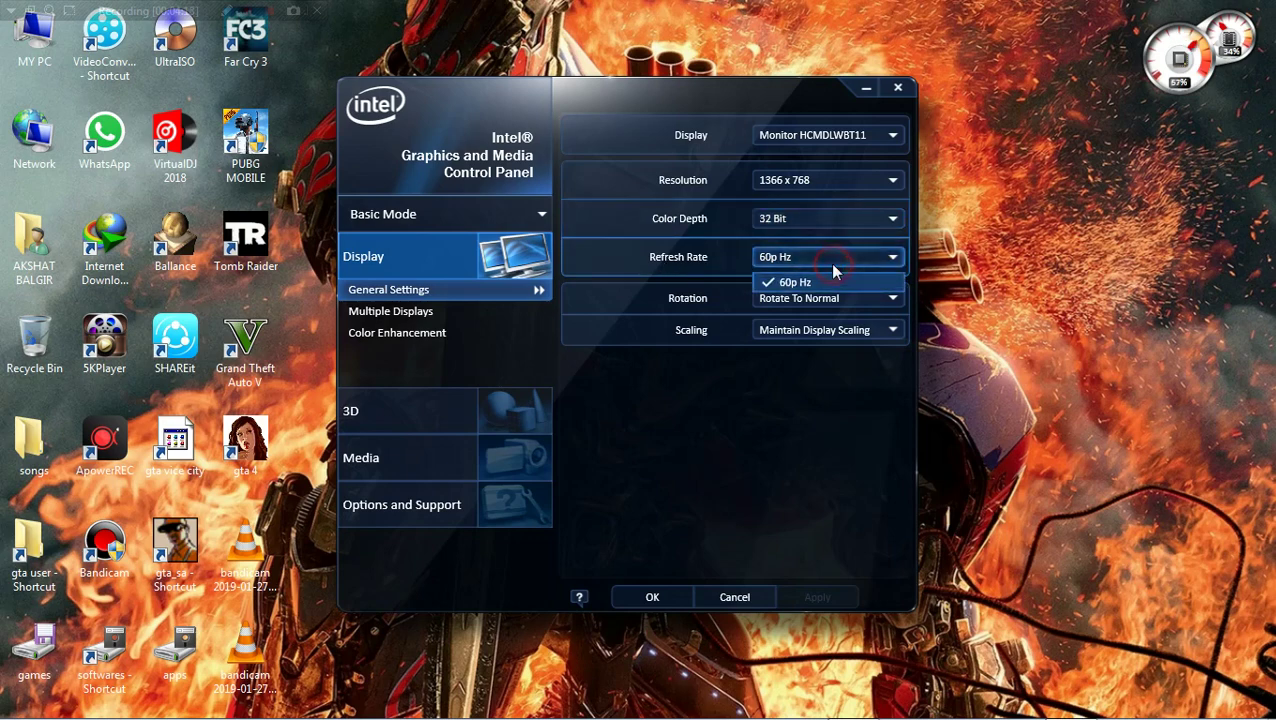
left_click(819, 284)
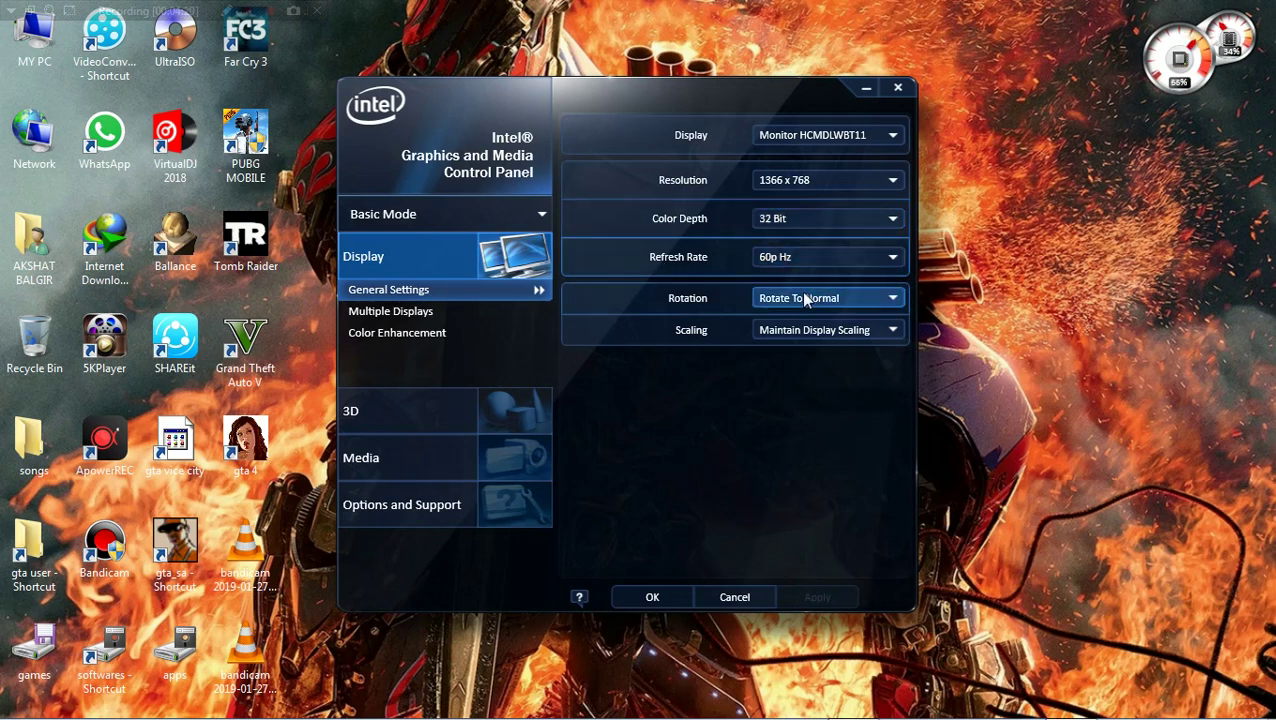
- Set the display rotation to Rotate To Normal and the scaling to Maintain Display Scaling
left_click(805, 297)
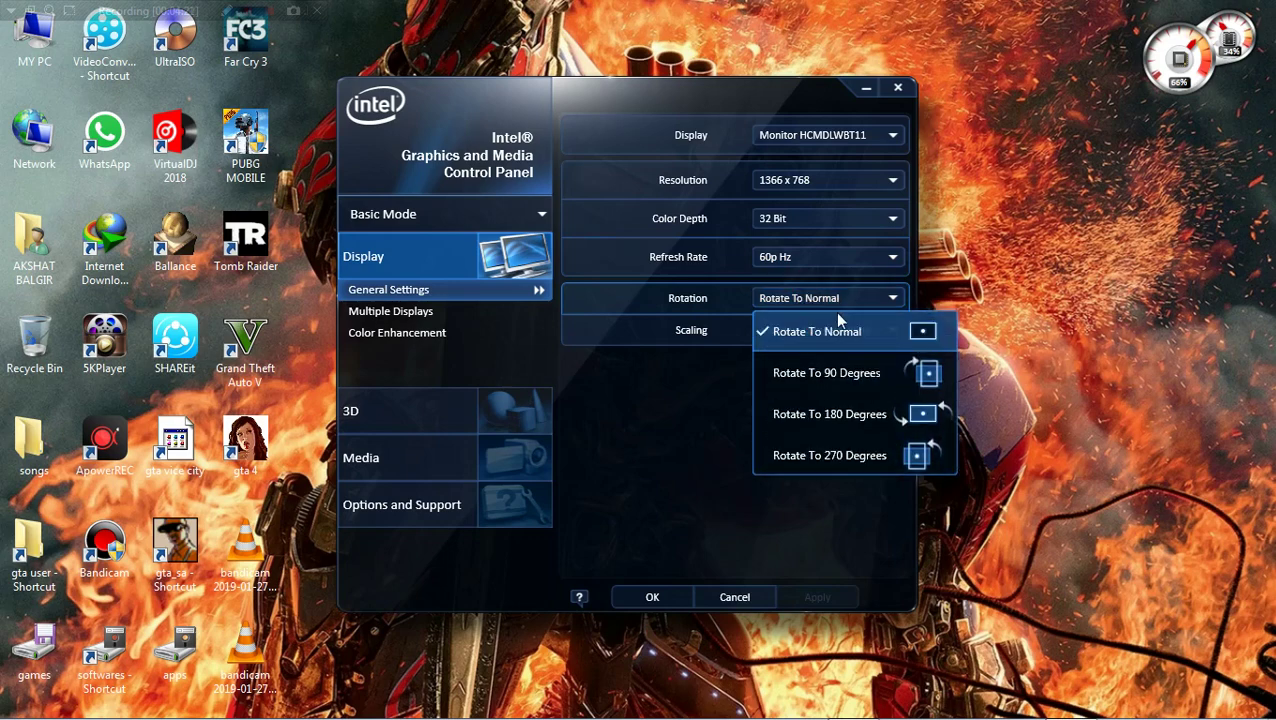
left_click(835, 325)
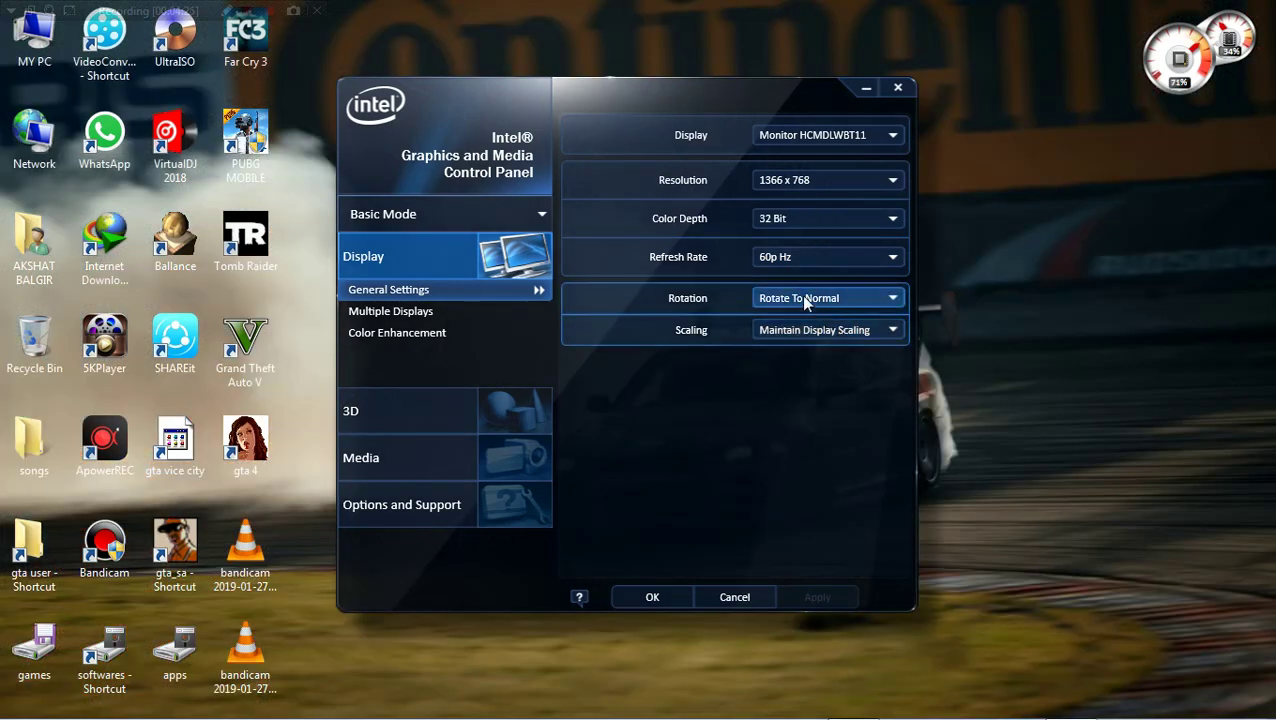
left_click(828, 330)
left_click(858, 354)
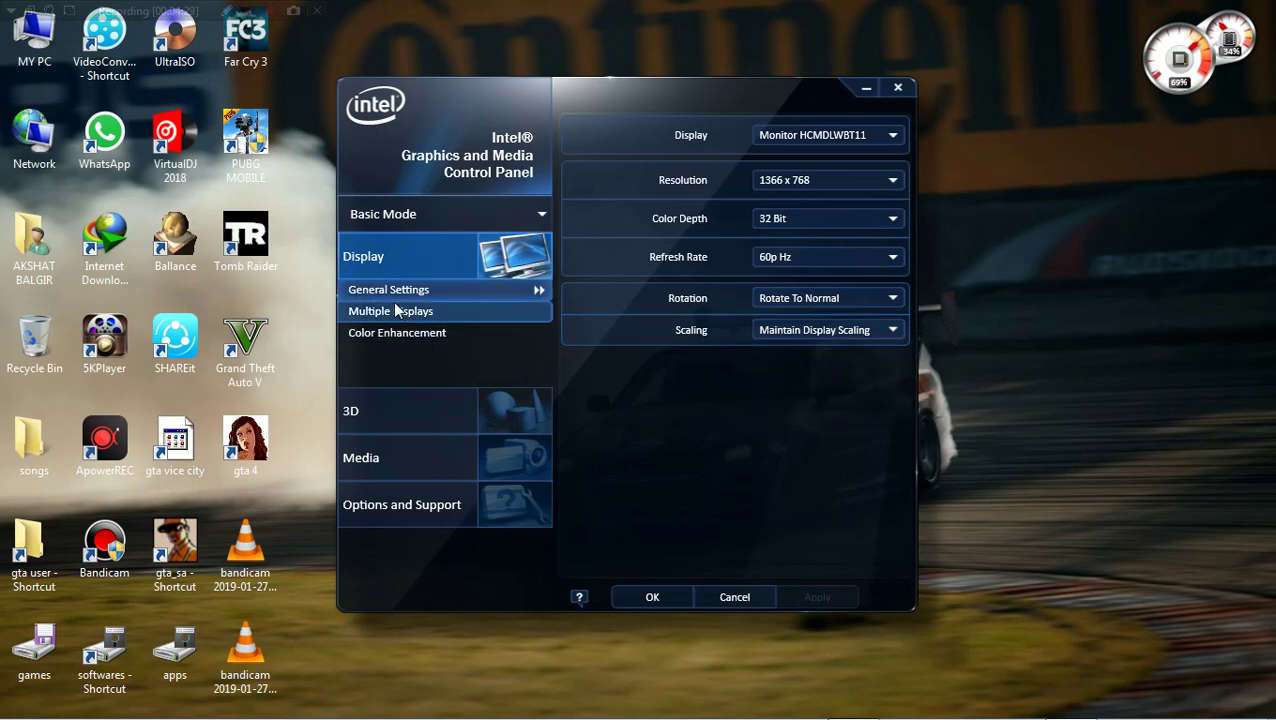
- Open the 3D graphics settings and refresh the desktop several times
left_click(419, 411)
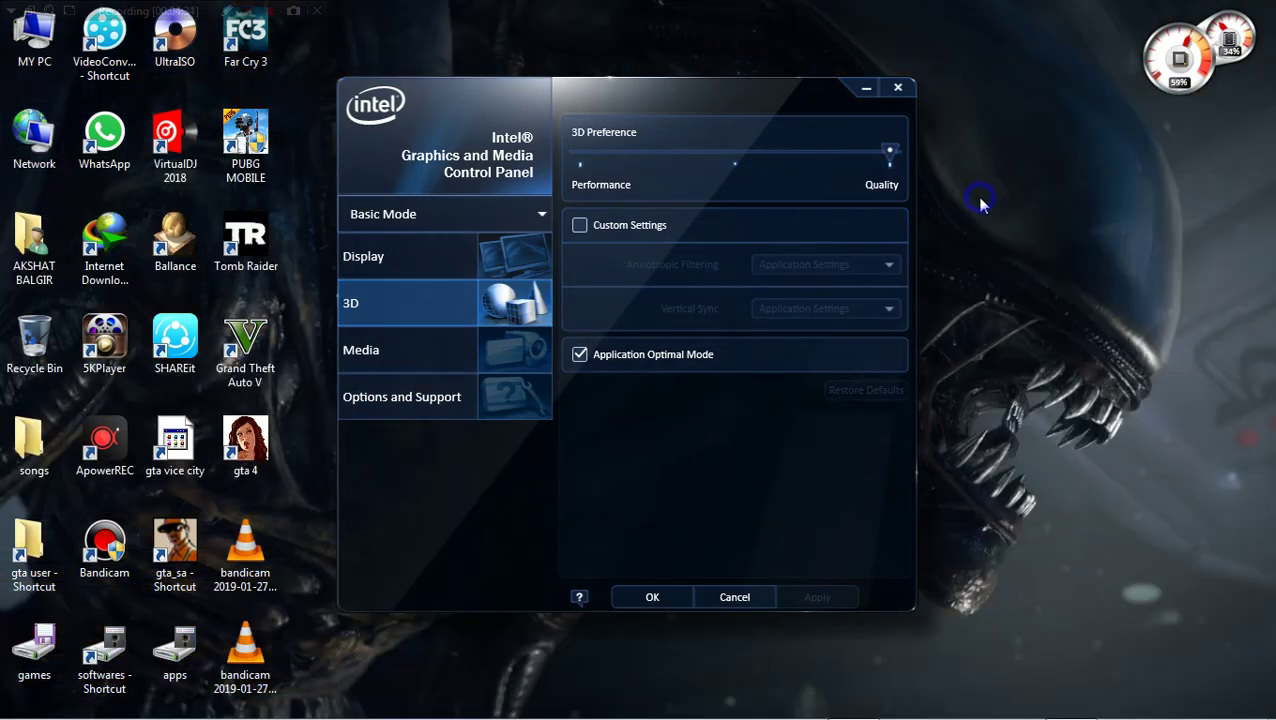
right_click(977, 201)
left_click(1017, 252)
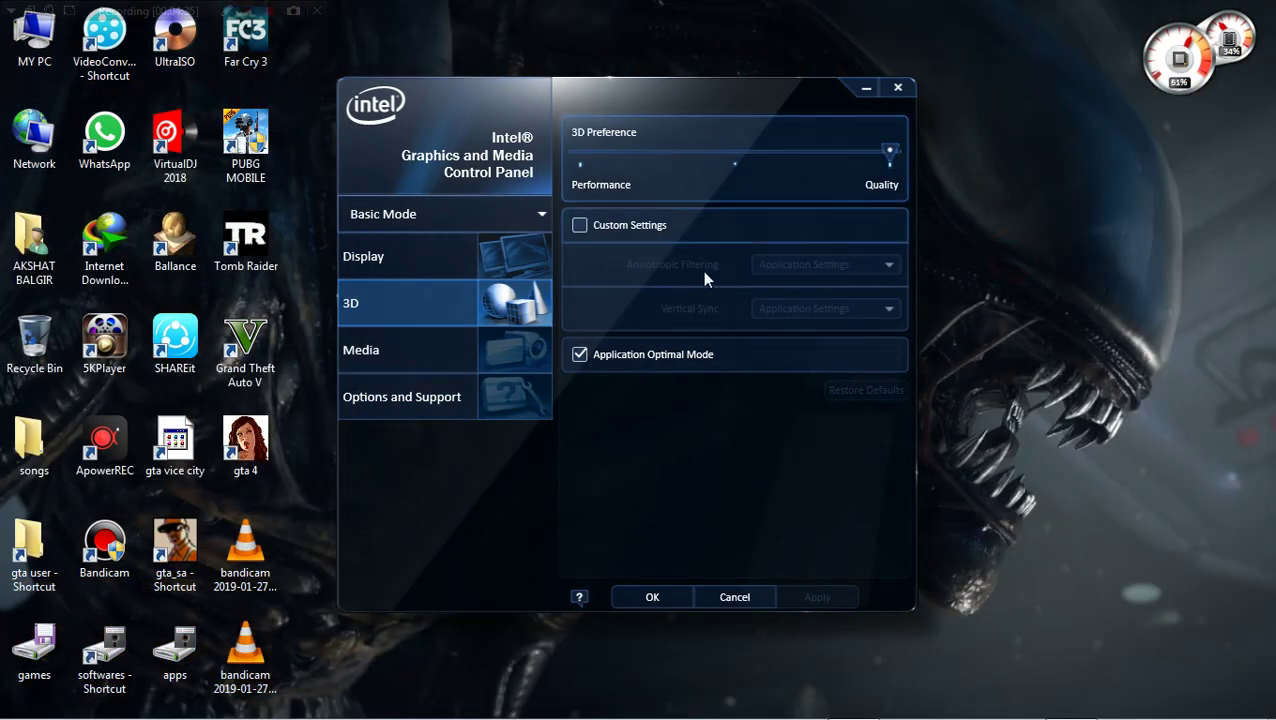
right_click(1071, 180)
left_click(1100, 232)
right_click(1049, 215)
left_click(1103, 268)
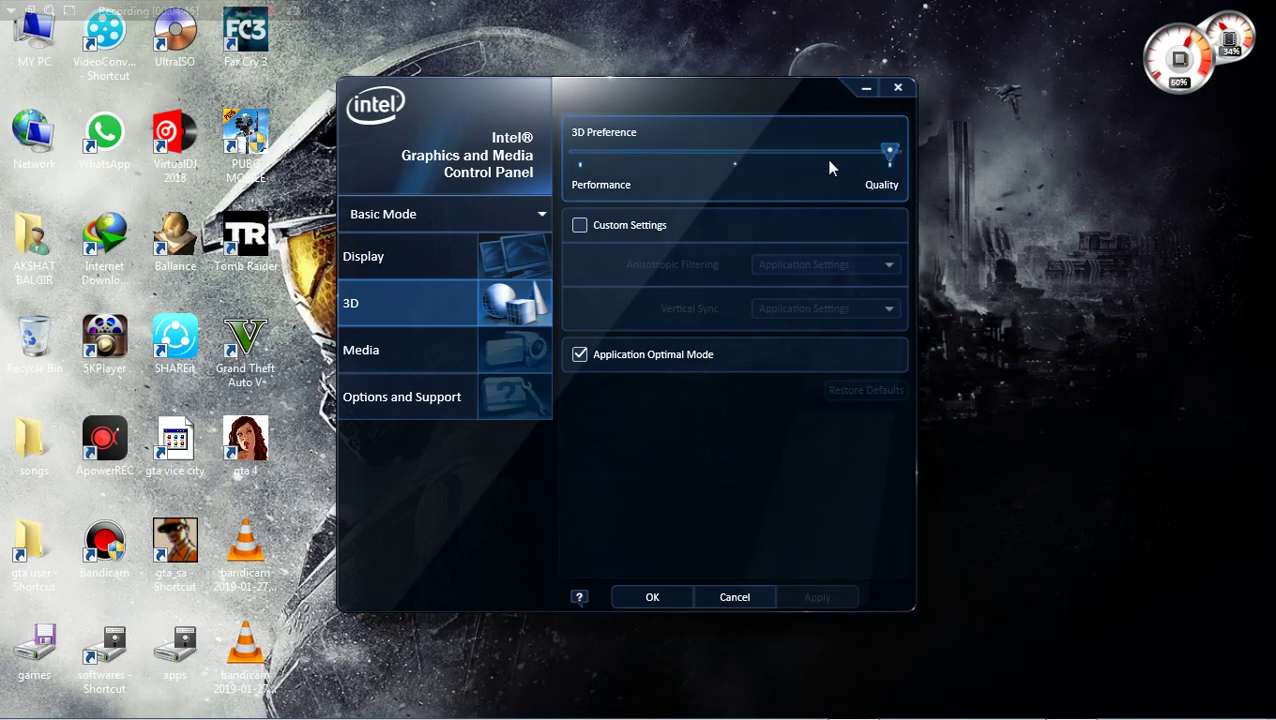
right_click(948, 150)
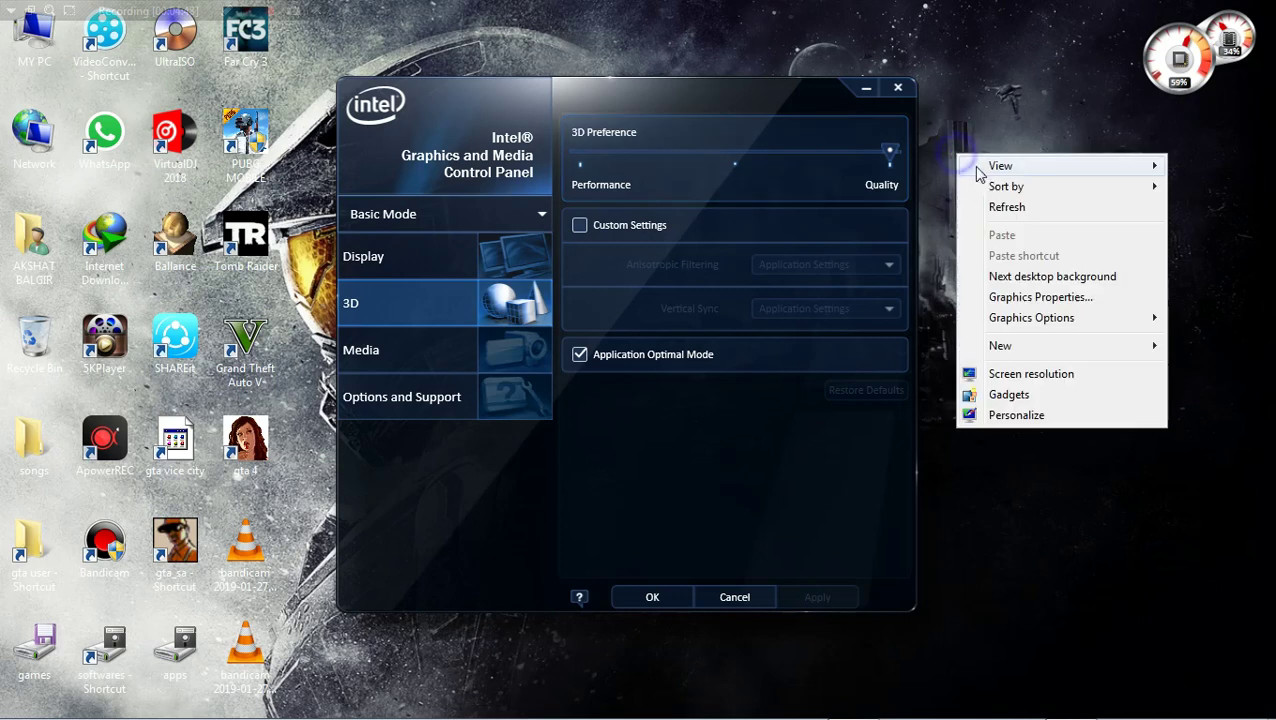
left_click(1013, 203)
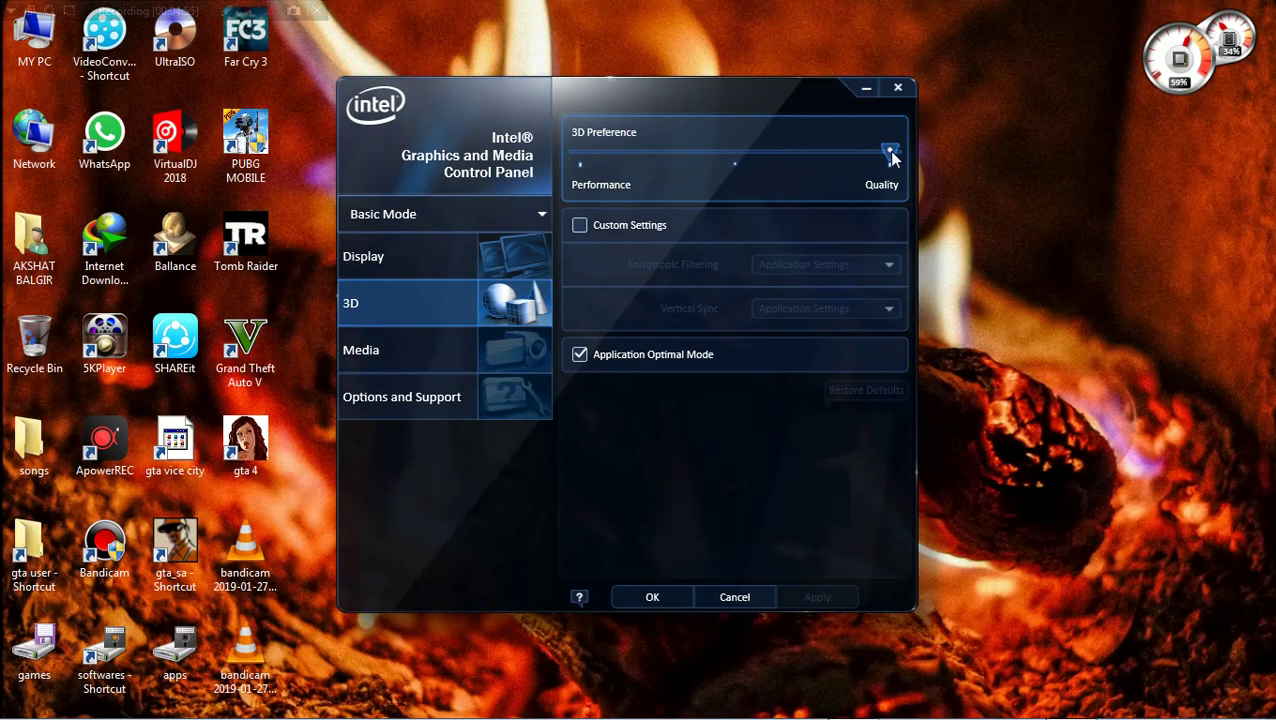
- Set the 3D preference fully to Performance and refresh the desktop
left_click_drag(891, 153, 423, 250)
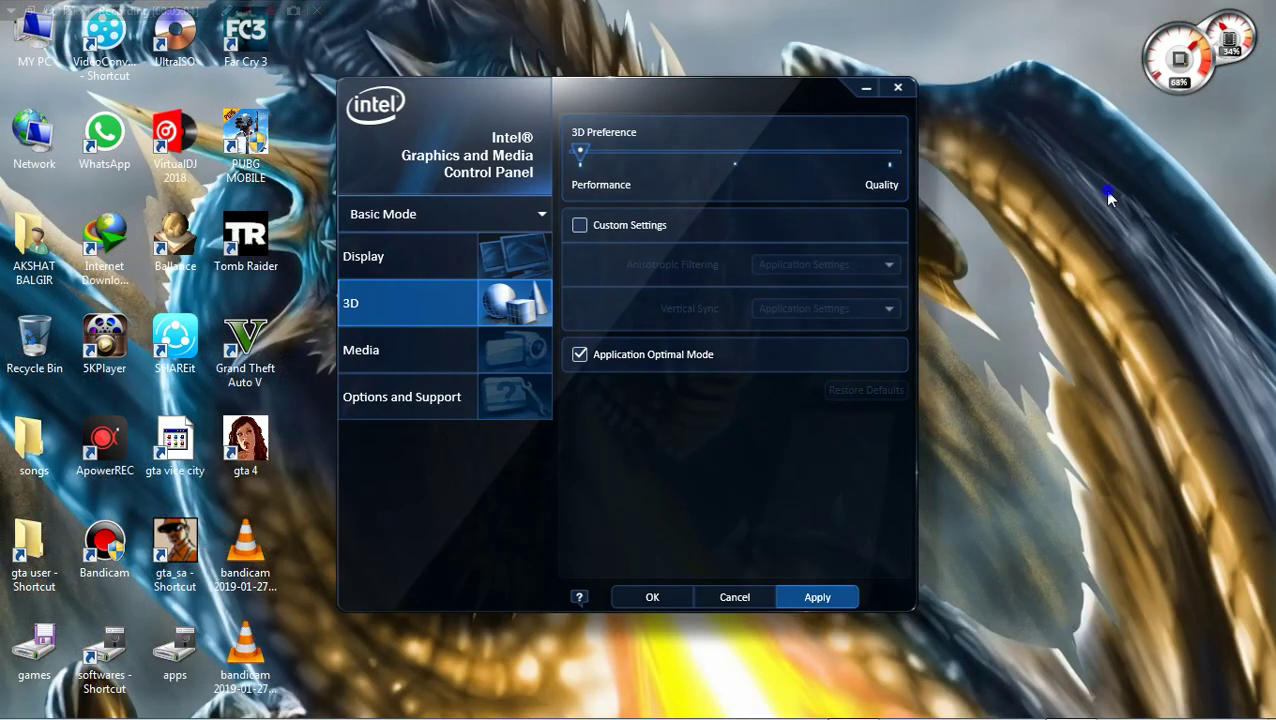
right_click(1104, 189)
left_click(1124, 248)
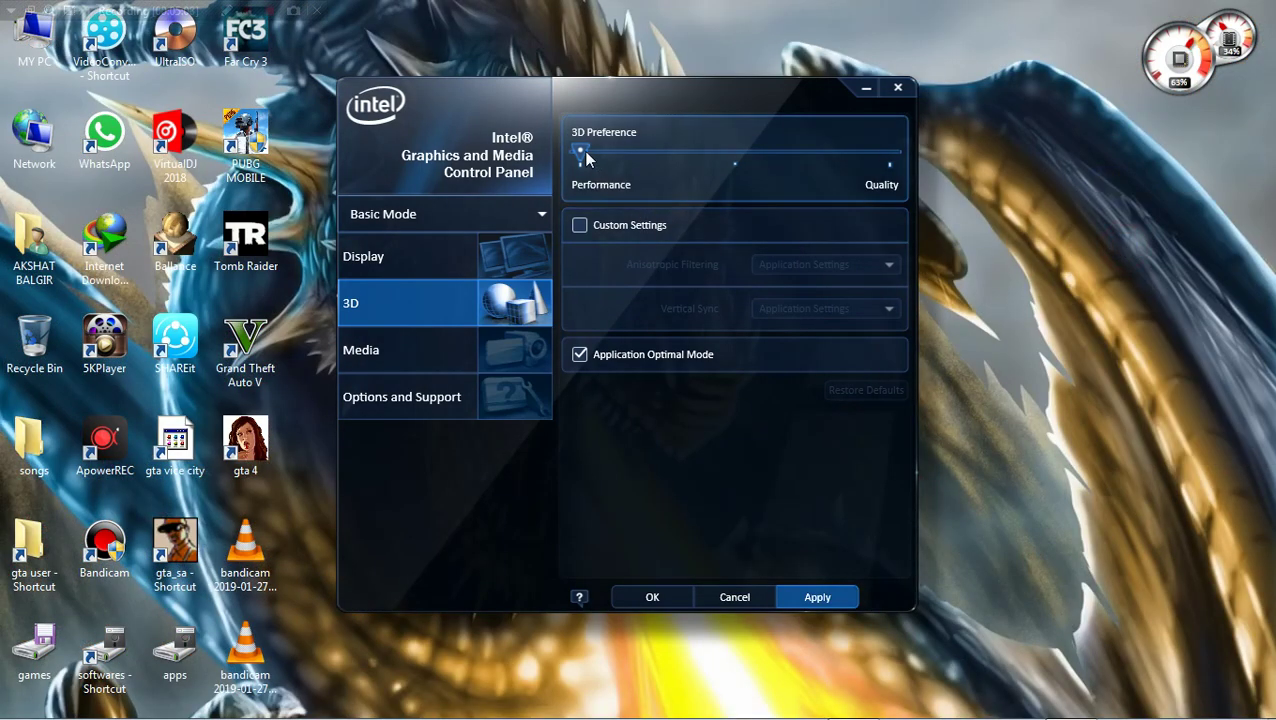
- Set the 3D preference fully to Quality and refresh the desktop
left_click_drag(578, 152, 849, 174)
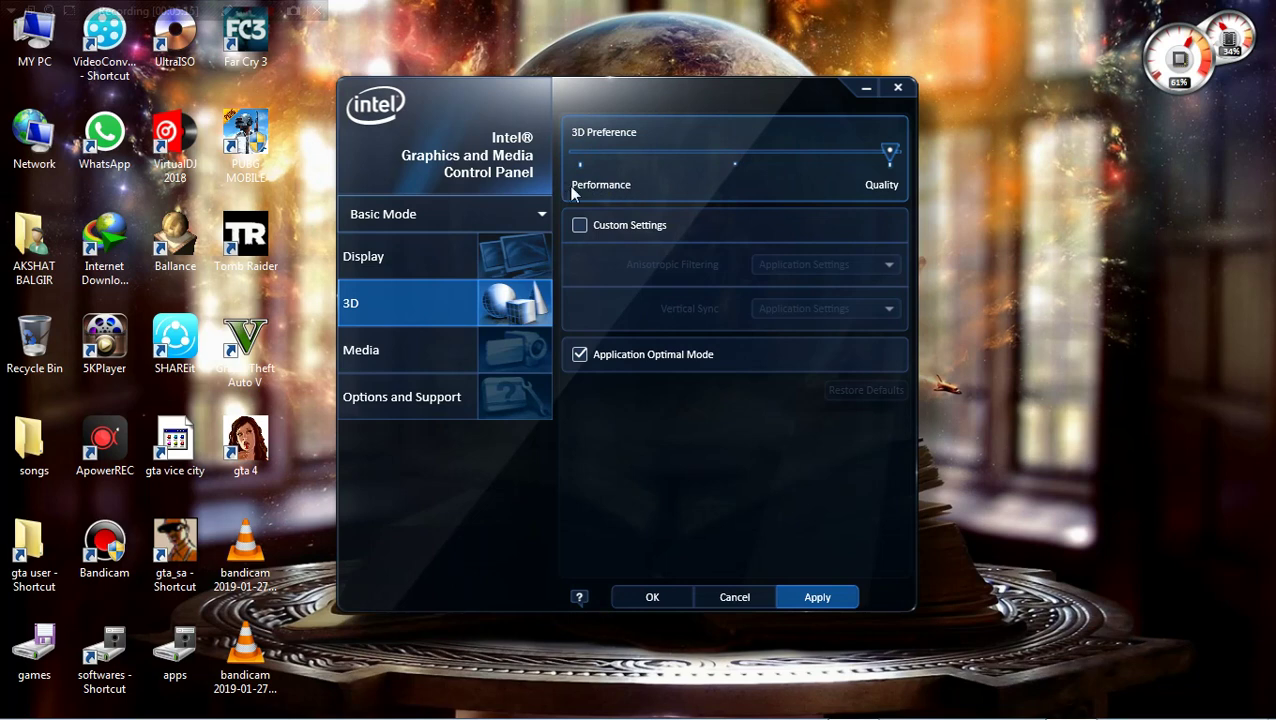
right_click(986, 188)
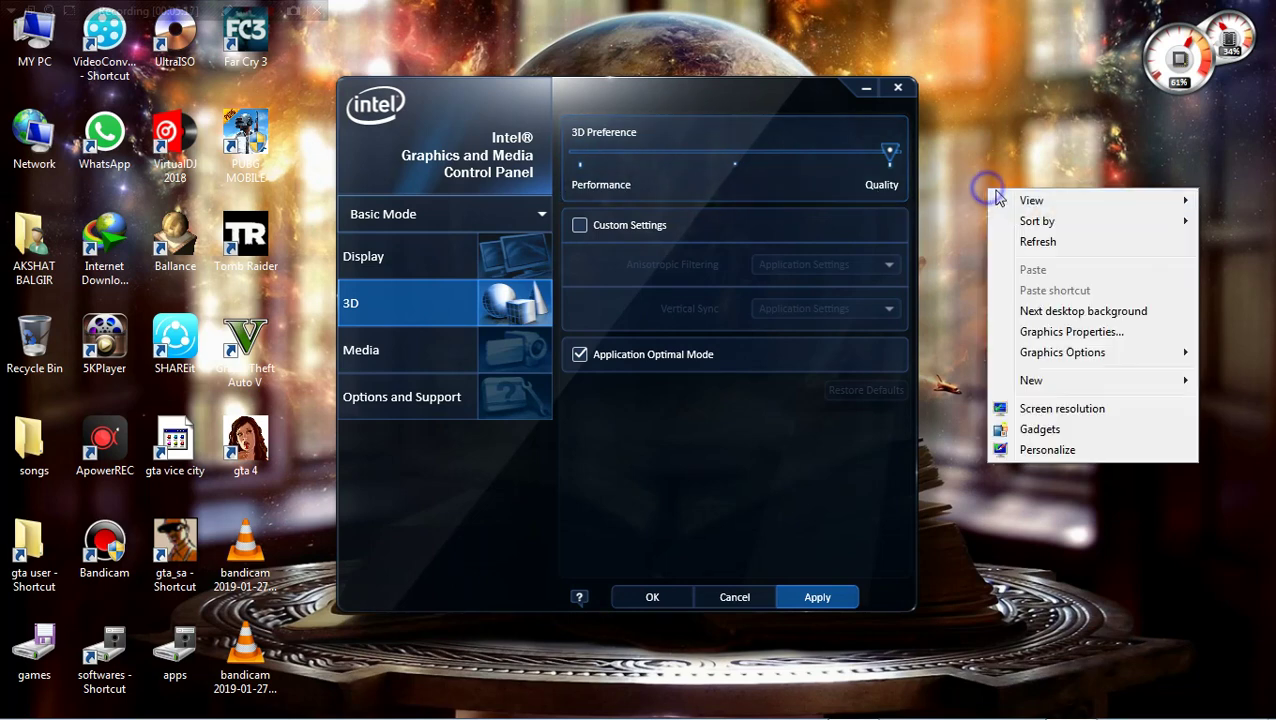
left_click(1037, 242)
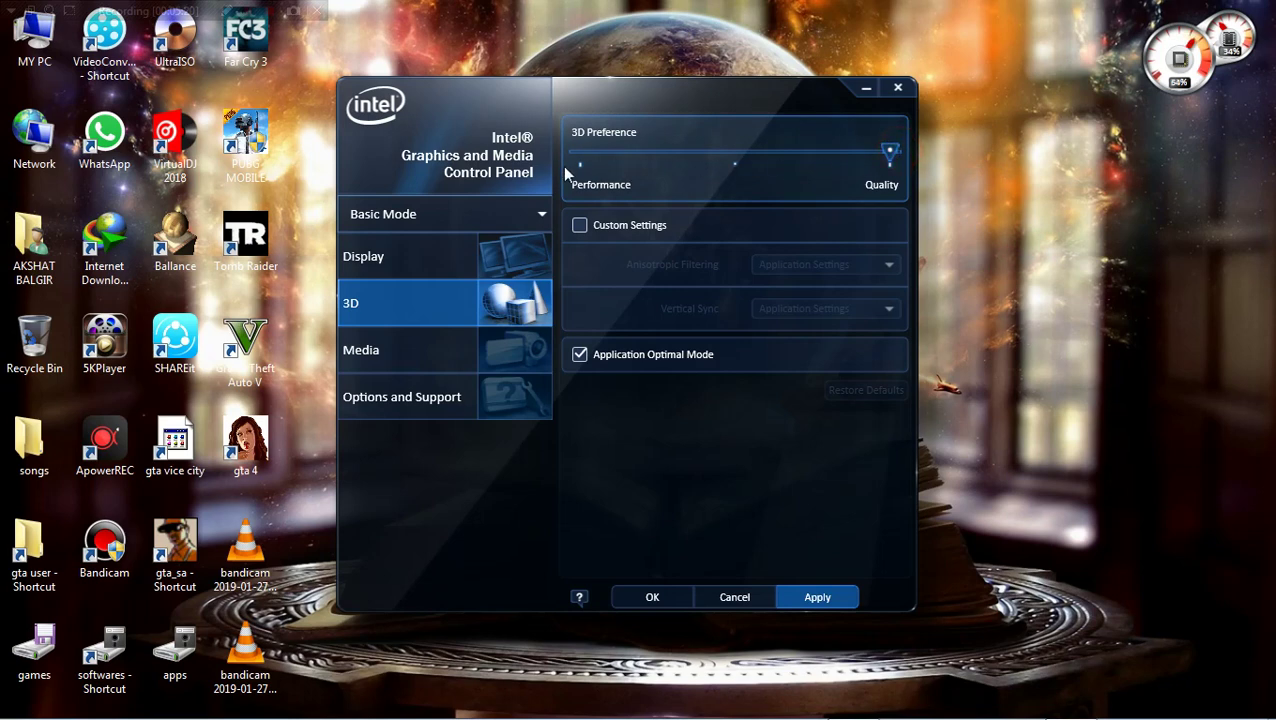
left_click_drag(890, 150, 838, 160)
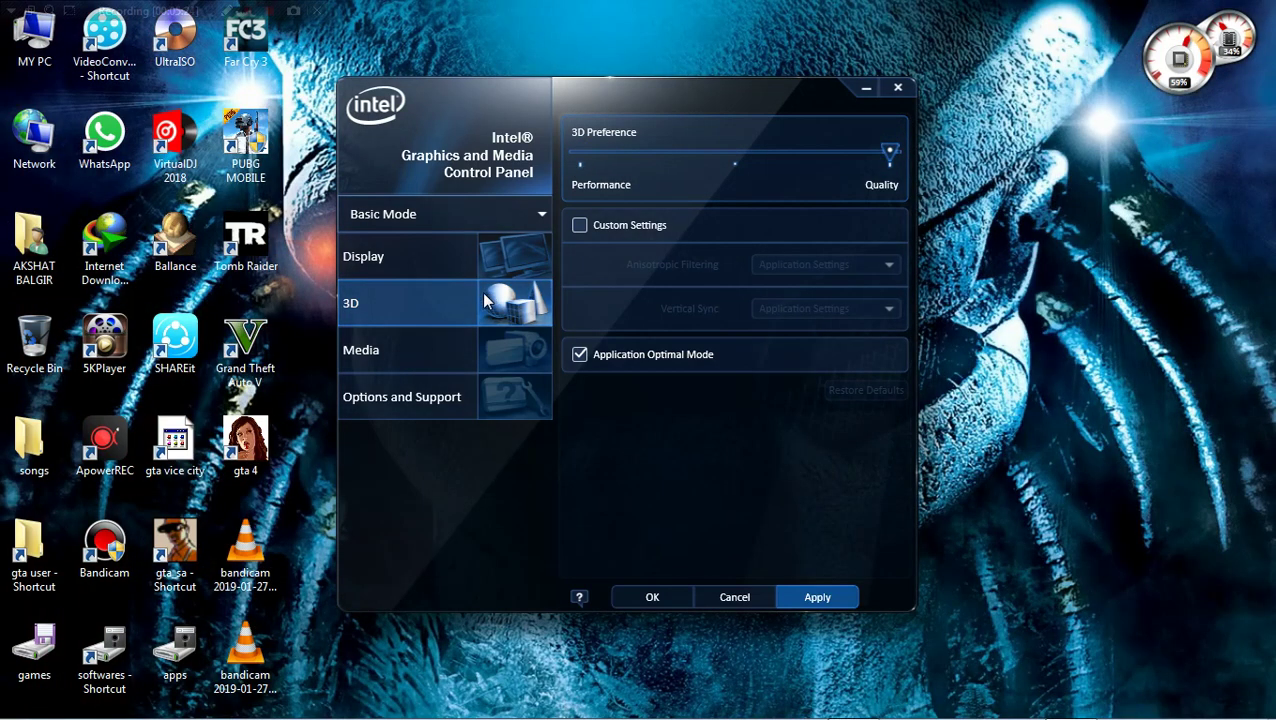
- View the media color enhancement settings, the hot key settings and the Help and Support resource links
left_click(447, 345)
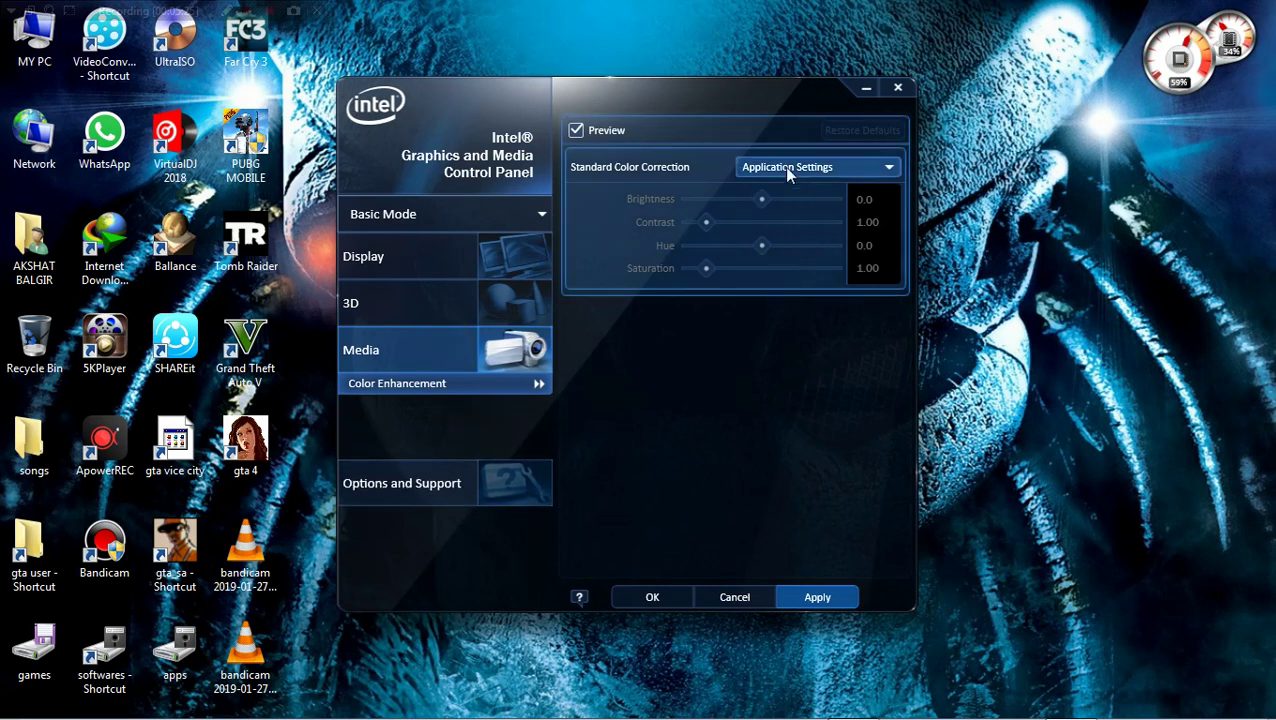
left_click(444, 474)
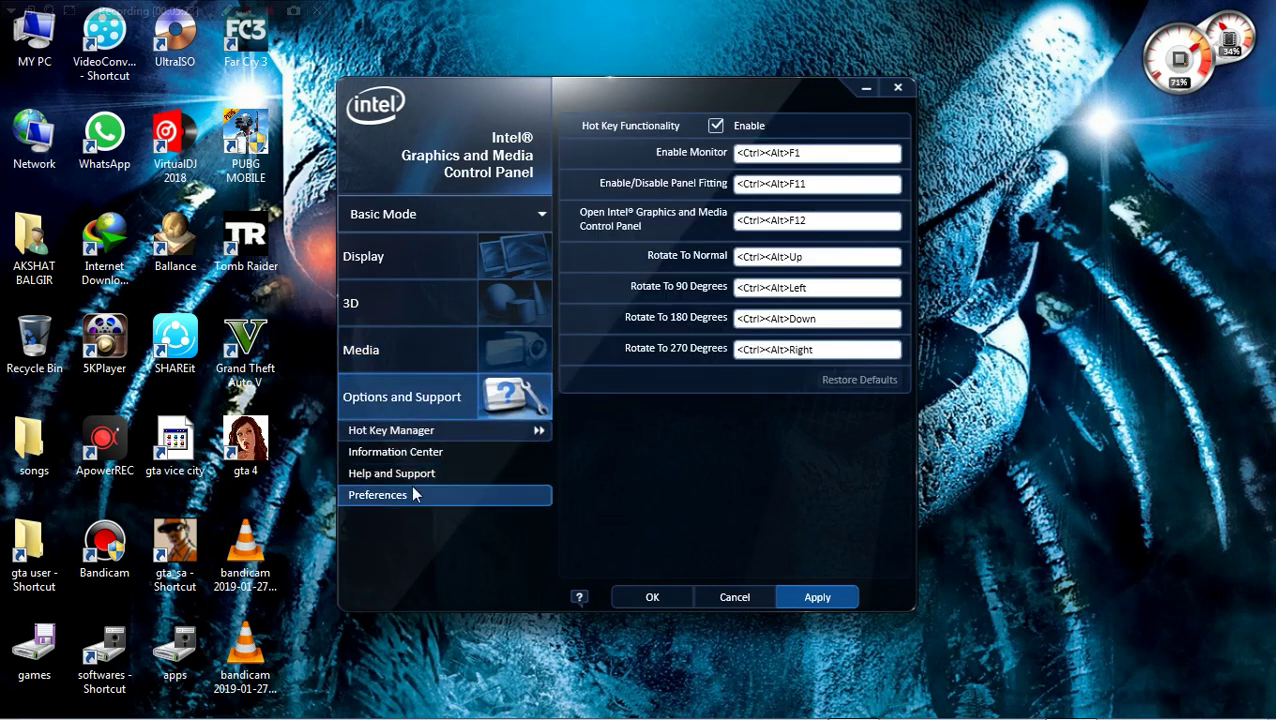
left_click(410, 478)
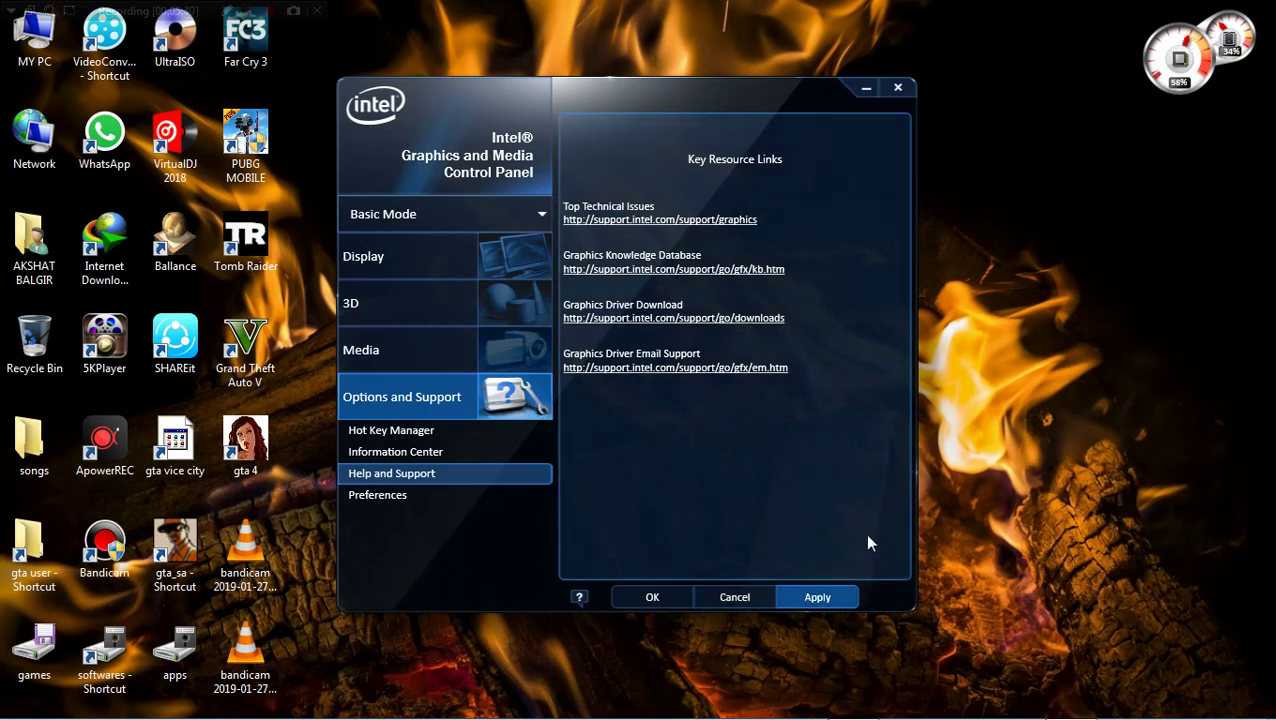
- Apply the graphics settings and confirm keeping them
left_click(812, 597)
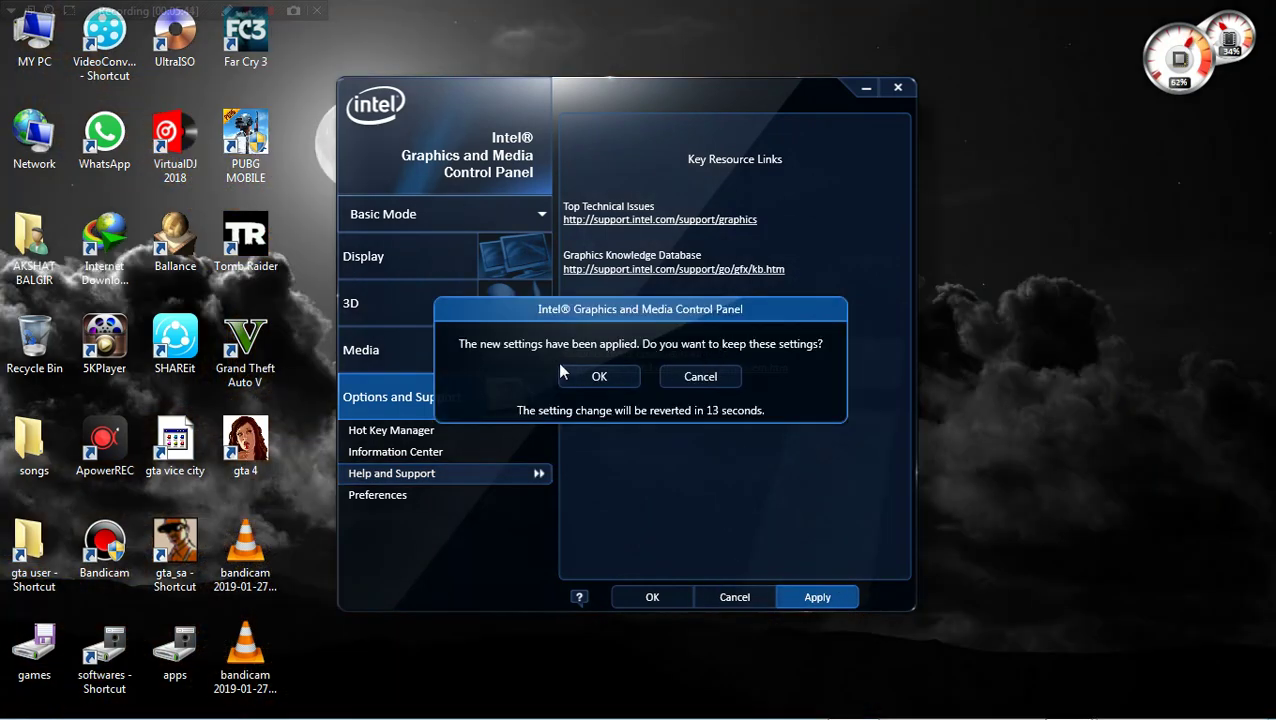
left_click(590, 375)
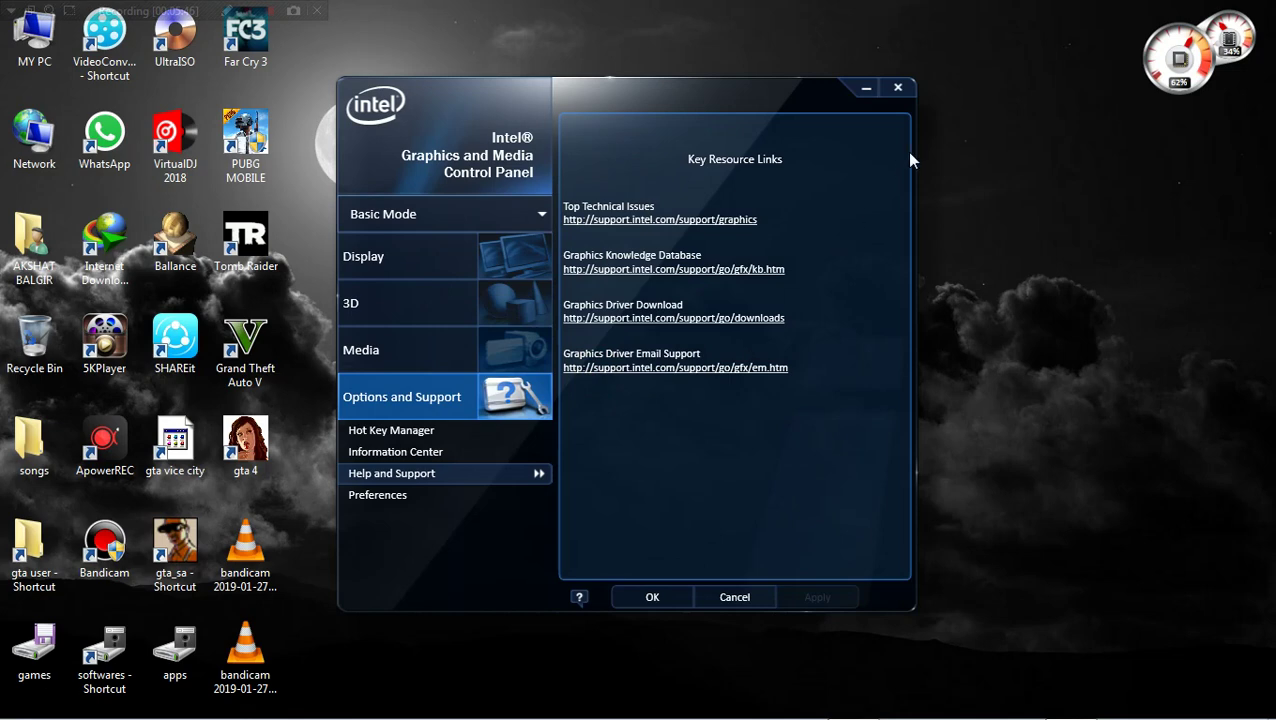
- Close the Intel graphics control panel and refresh the desktop
left_click(898, 88)
right_click(880, 119)
left_click(922, 175)
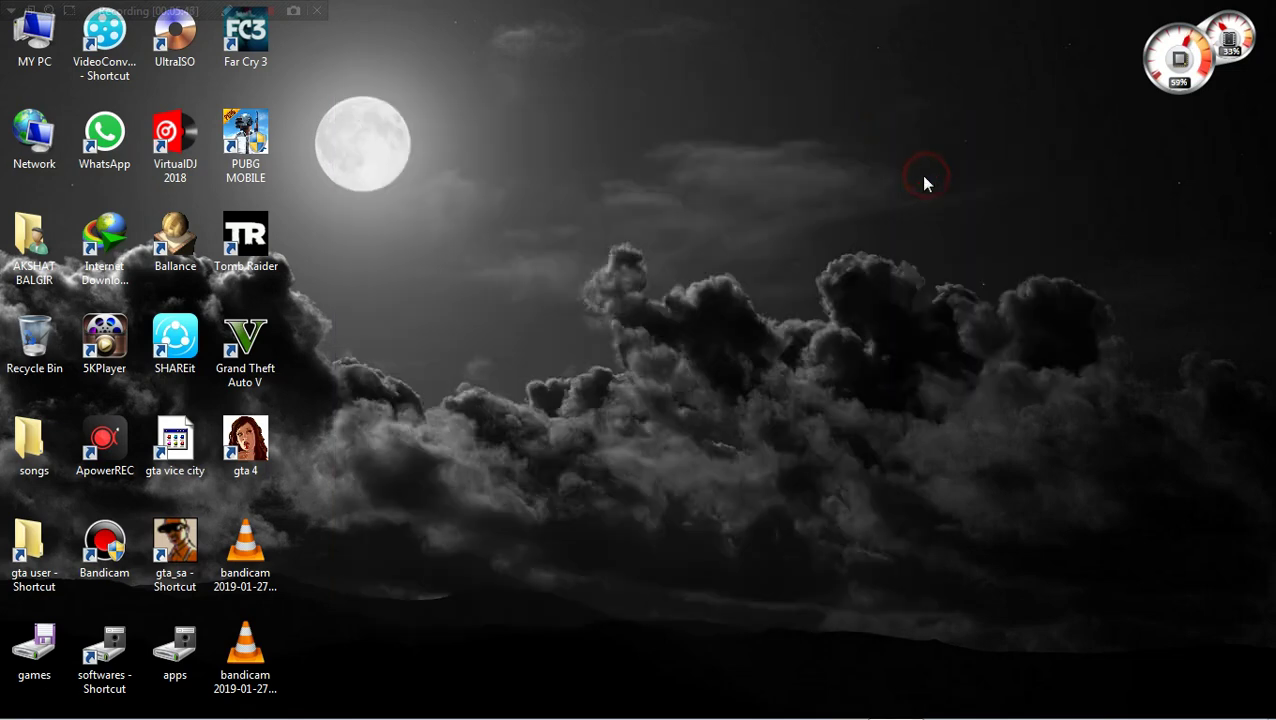
right_click(976, 194)
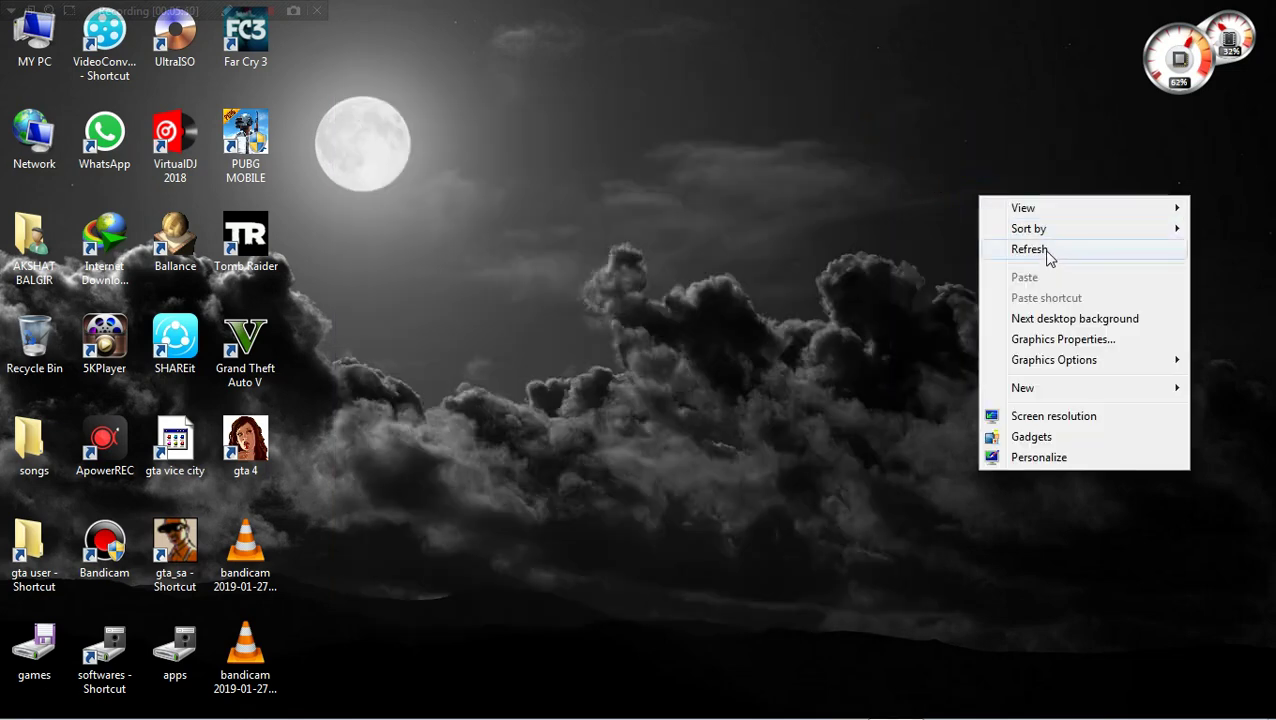
left_click(1046, 250)
- Check the hidden notification area icons and refresh the desktop again
left_click(1109, 702)
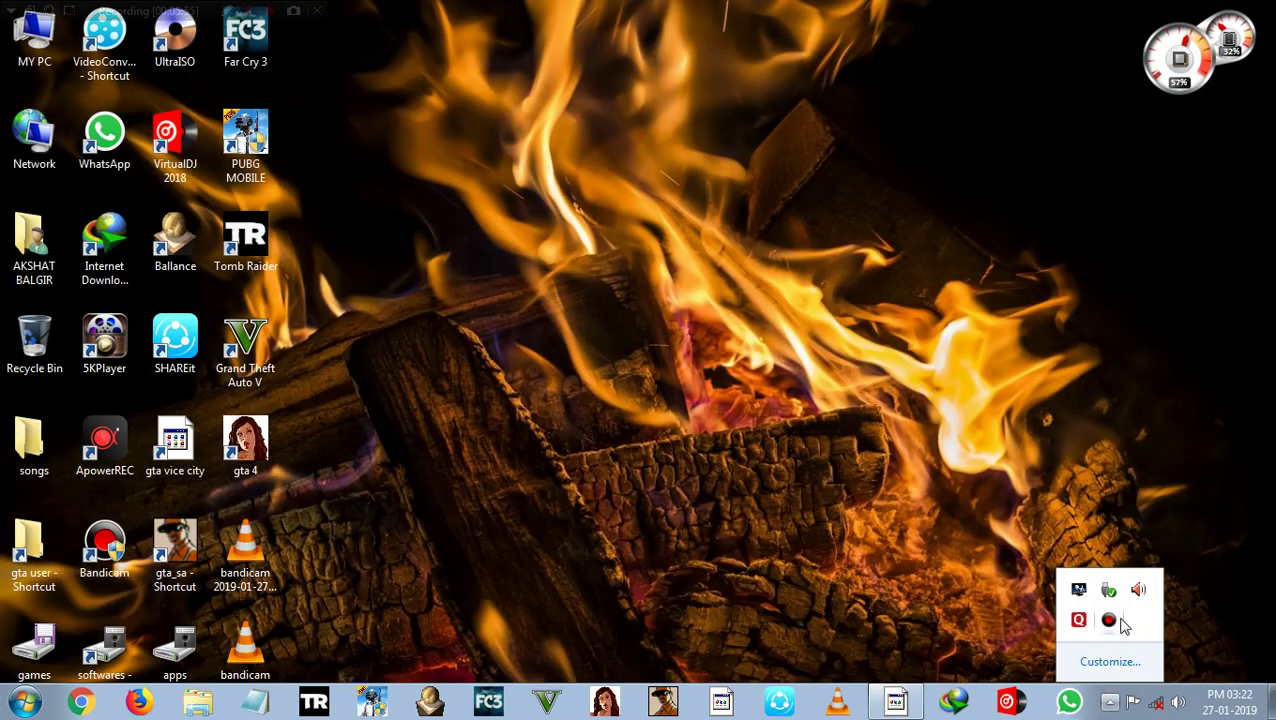
left_click(1112, 708)
right_click(770, 87)
left_click(833, 142)
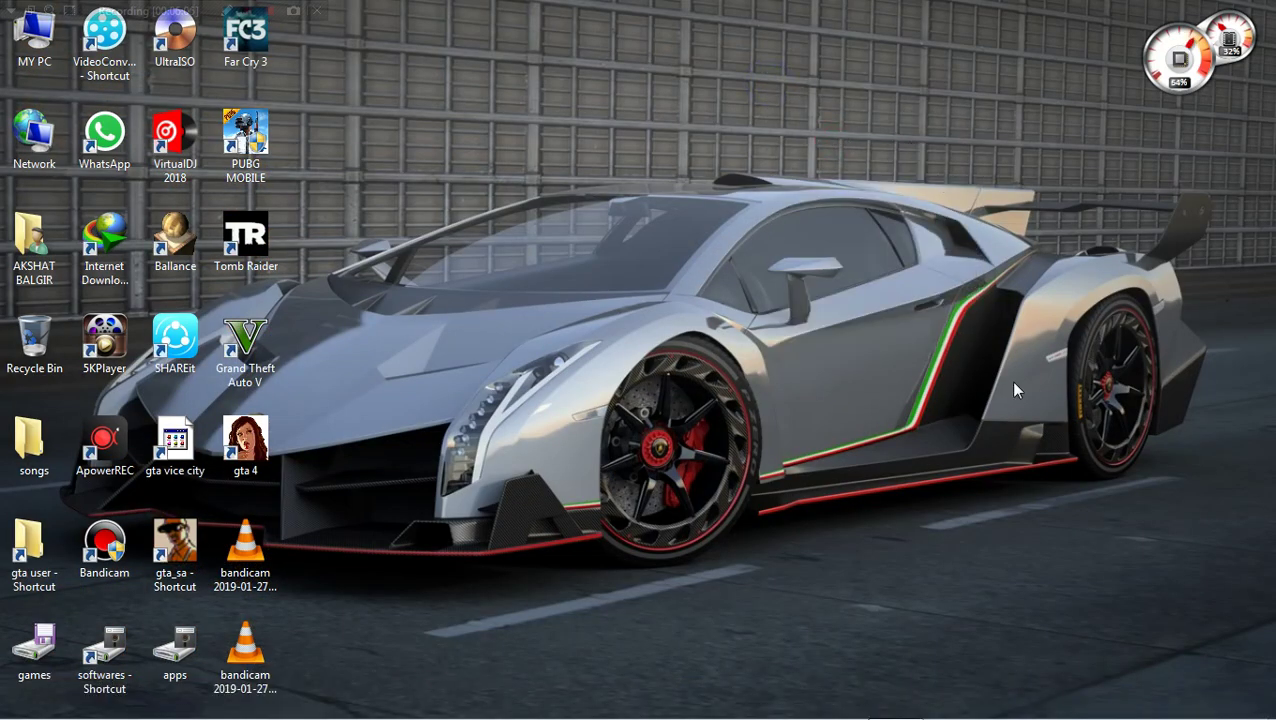
- Examine the options that the hidden Bandicam and Quick Heal AntiVirus Pro background programs offer, including Bandicam's Exit command
mouse_move(1100, 712)
left_click(1110, 703)
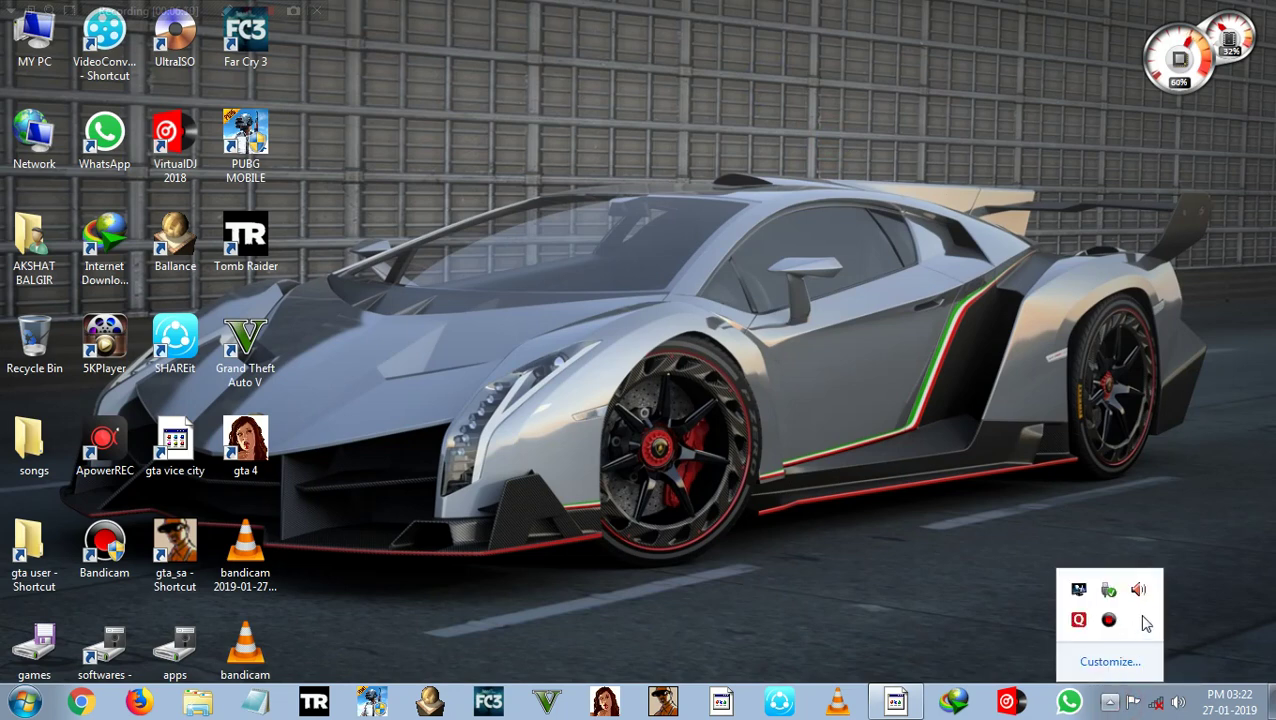
right_click(1108, 620)
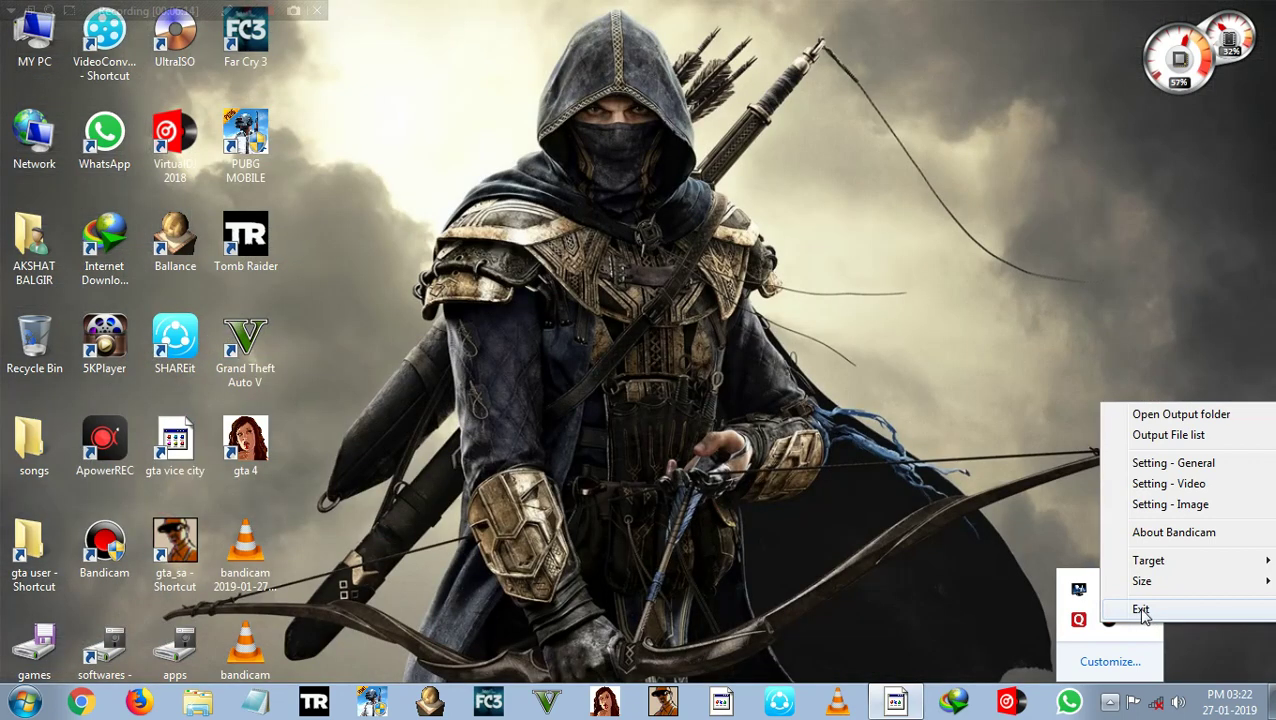
right_click(1078, 620)
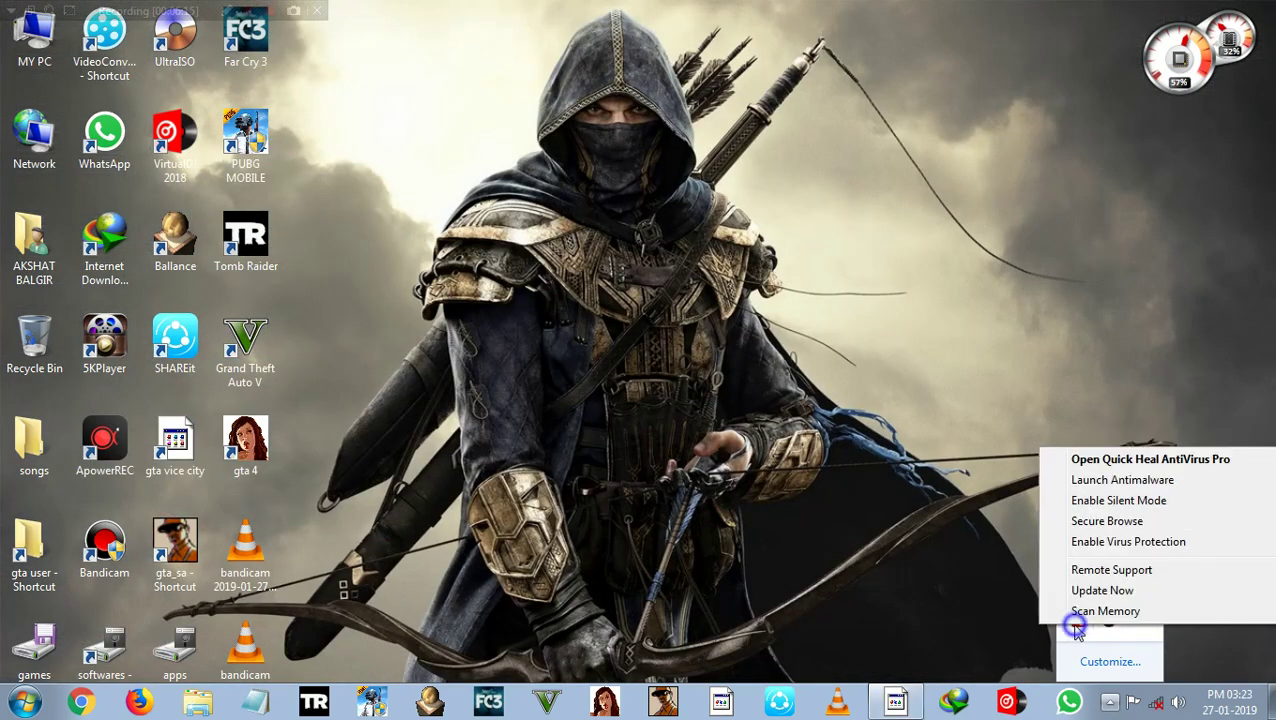
left_click(922, 492)
left_click(1110, 701)
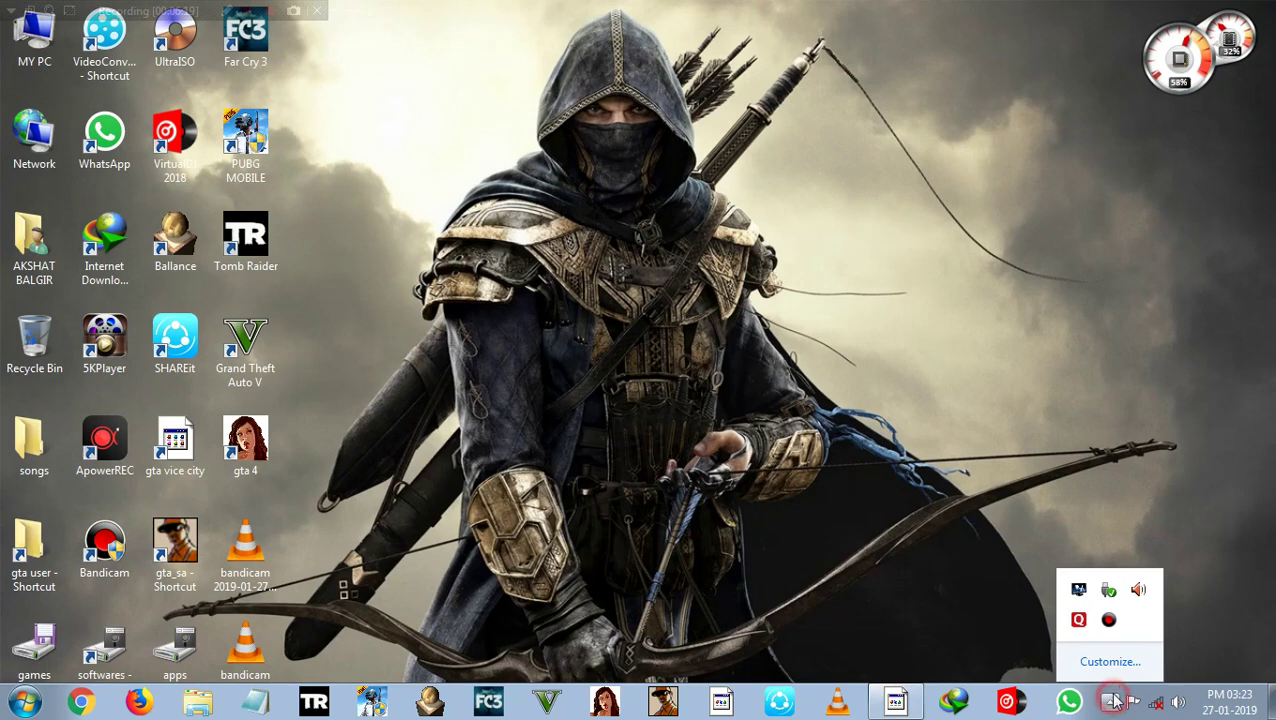
right_click(1078, 620)
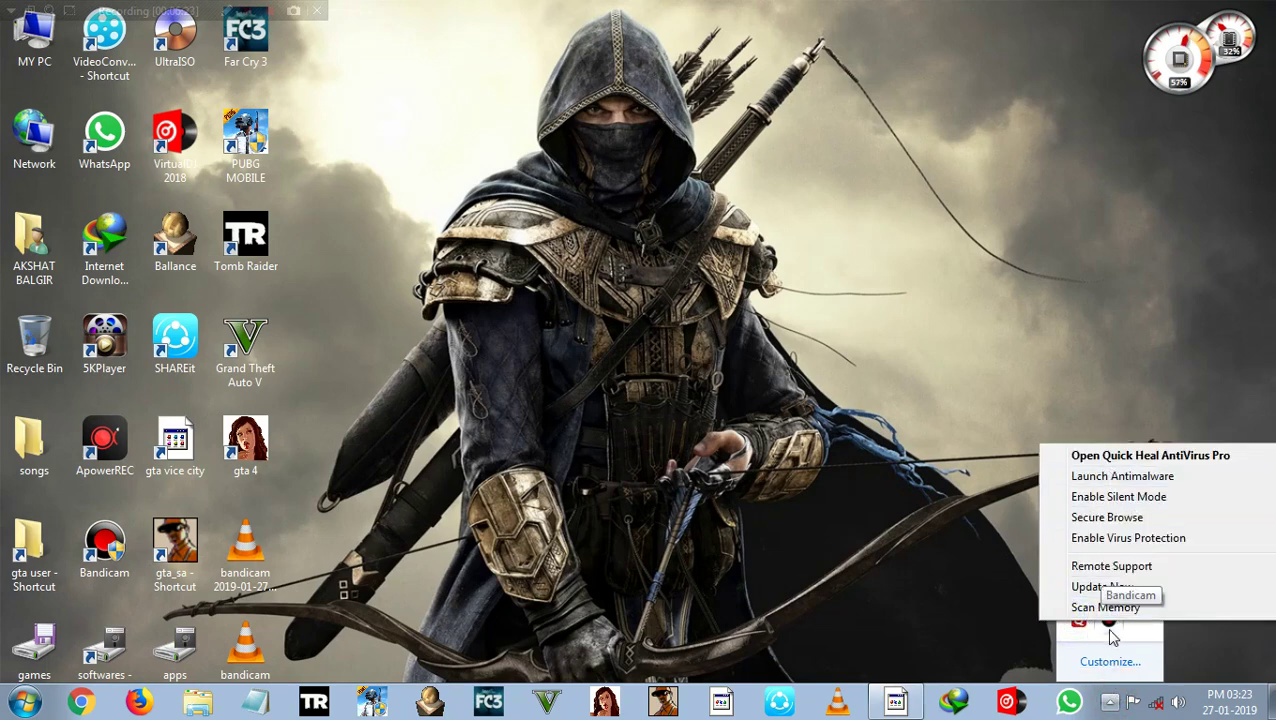
right_click(1112, 626)
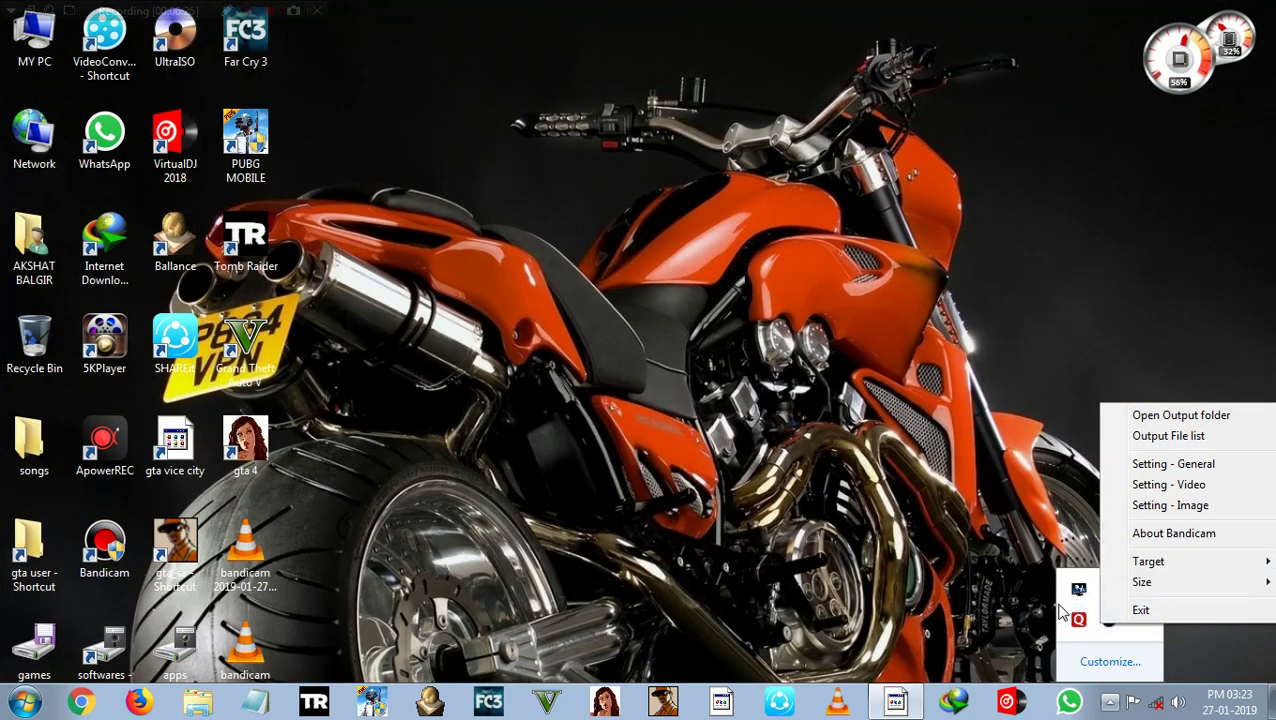
left_click(1068, 605)
left_click(1110, 703)
right_click(1108, 622)
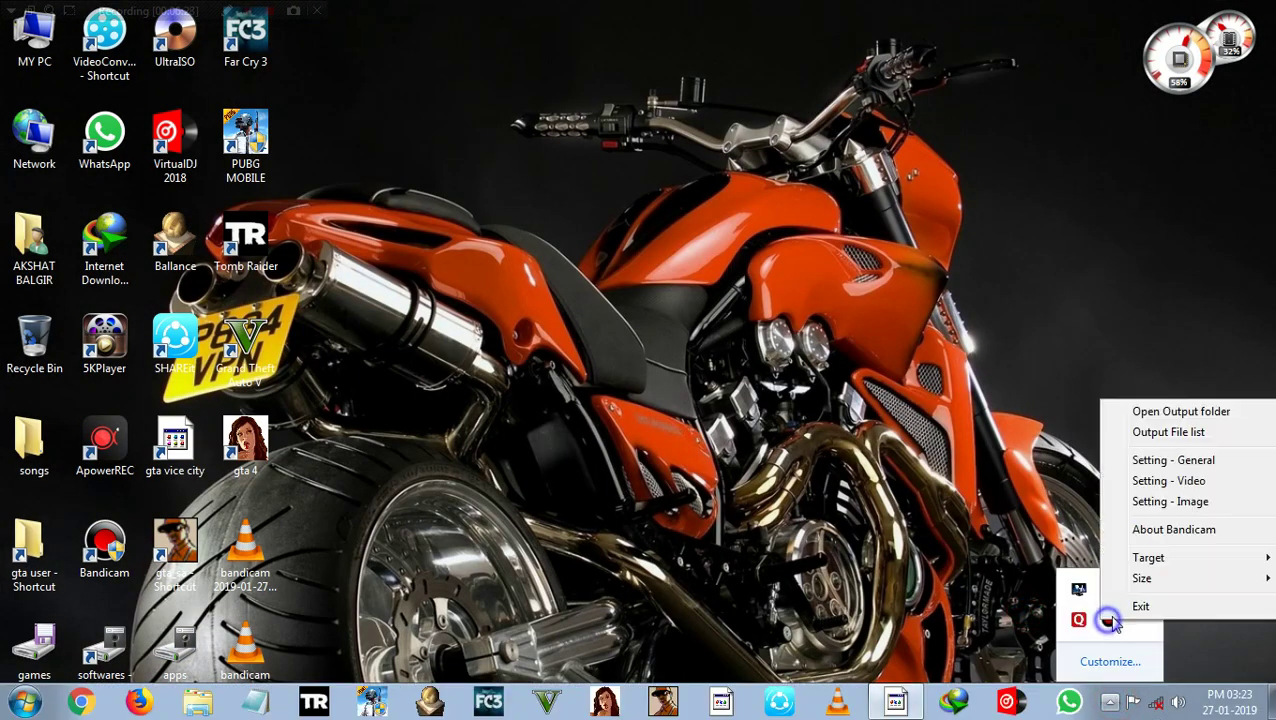
key("Escape")
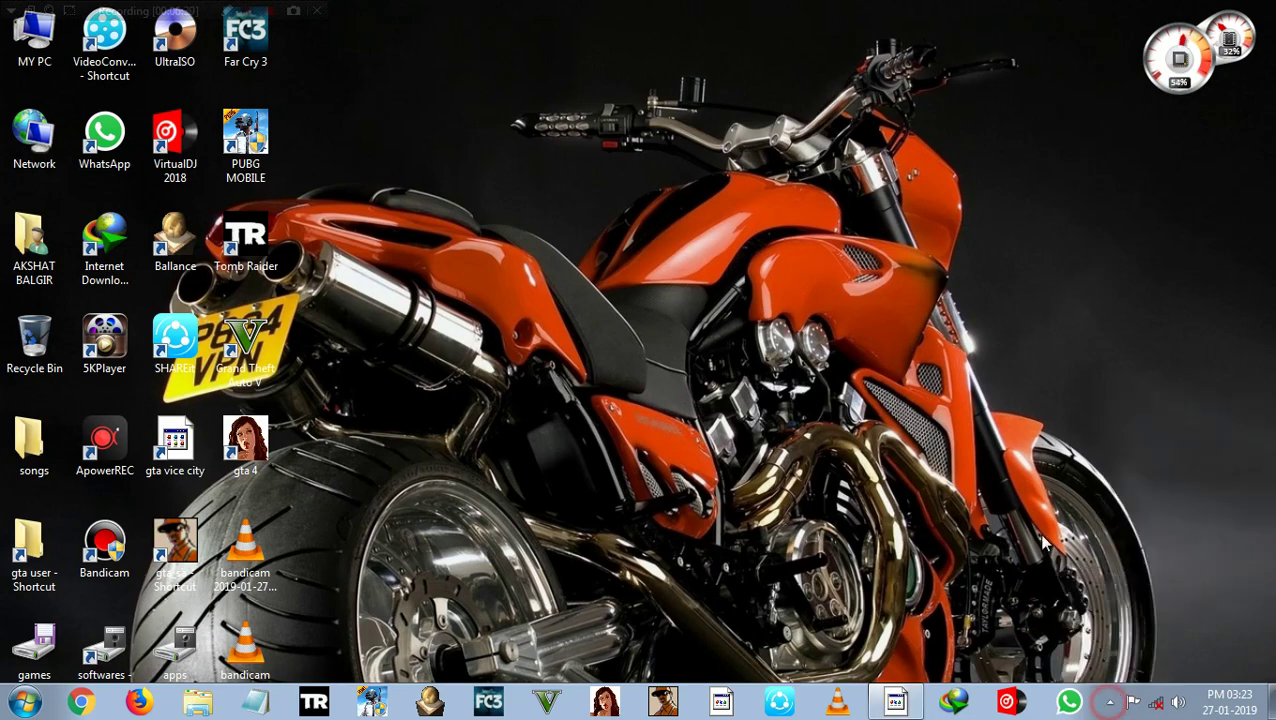
- Refresh the desktop three times in a row
right_click(786, 150)
left_click(858, 202)
right_click(716, 150)
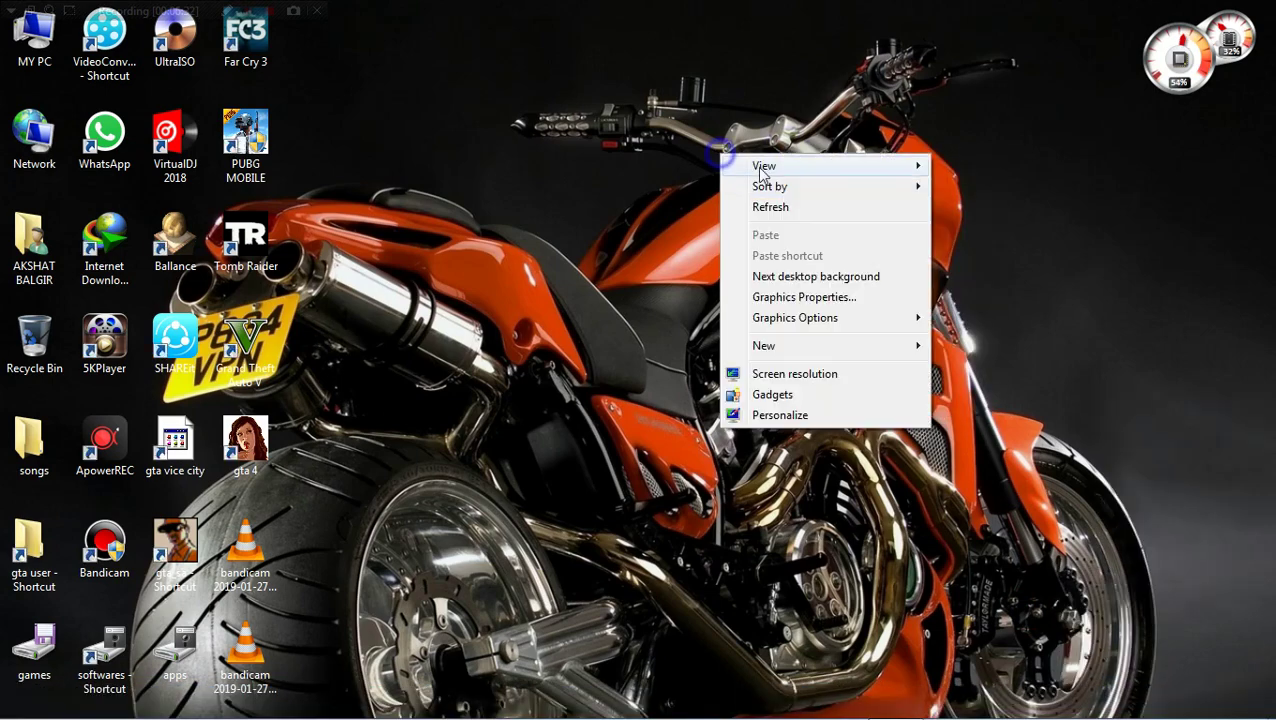
left_click(791, 205)
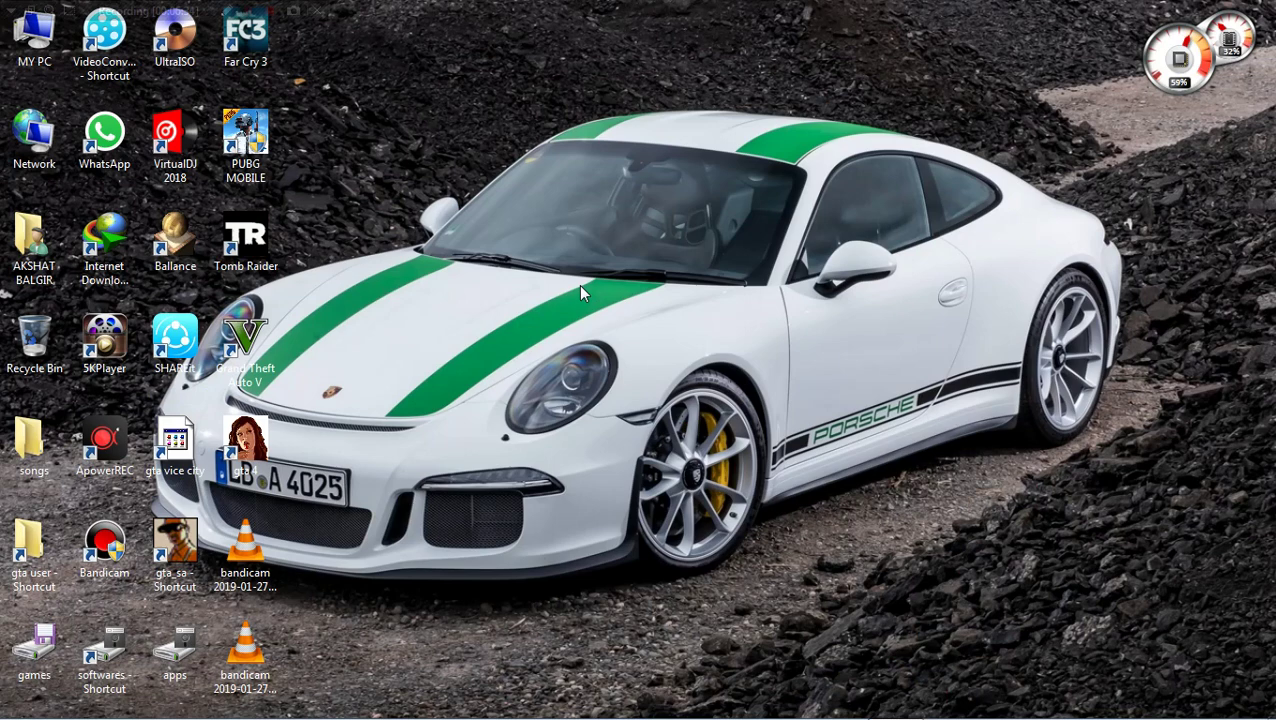
right_click(630, 245)
left_click(662, 289)
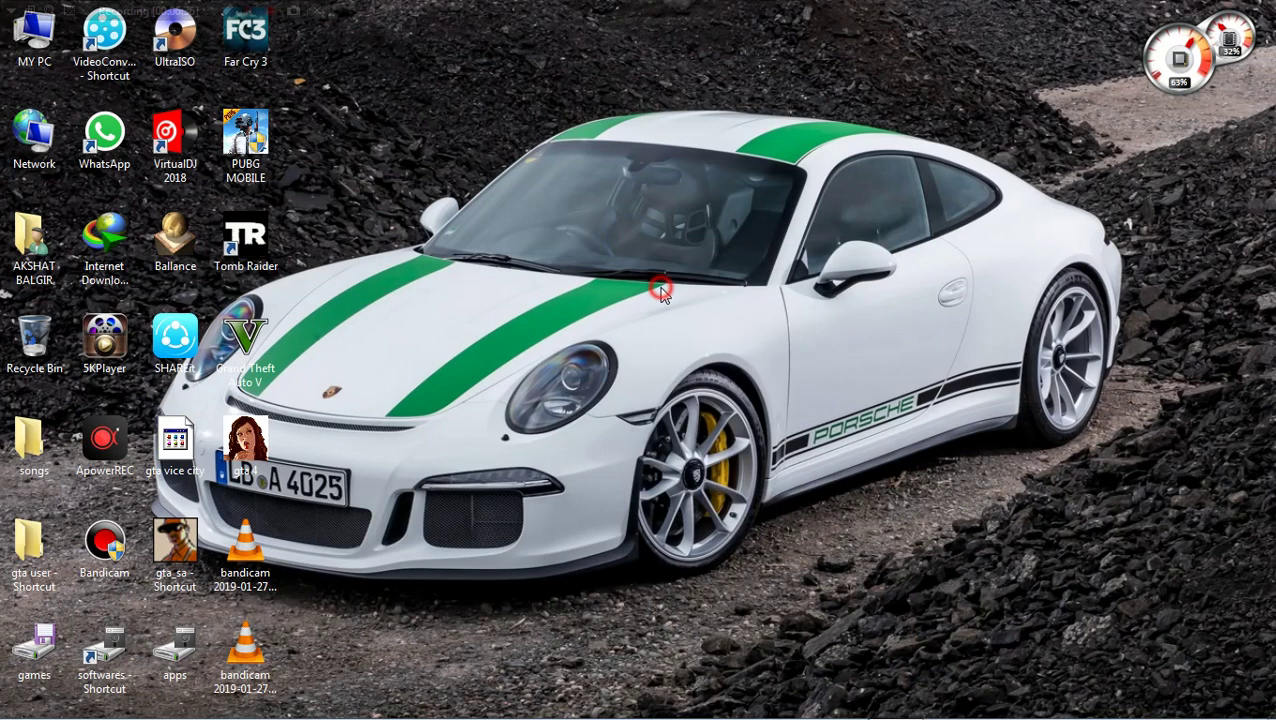
left_click_drag(1021, 107, 583, 493)
left_click_drag(1147, 137, 434, 610)
right_click(618, 300)
left_click(650, 348)
right_click(660, 347)
left_click(757, 403)
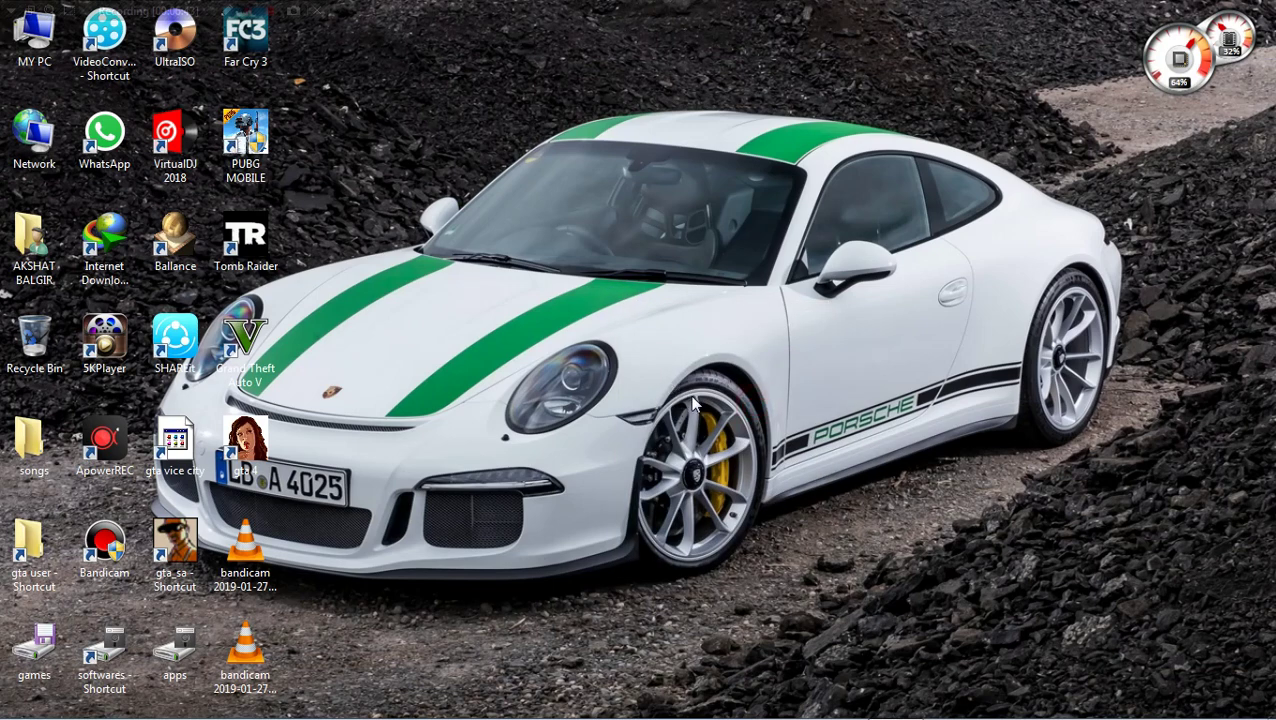
right_click(706, 157)
left_click(742, 202)
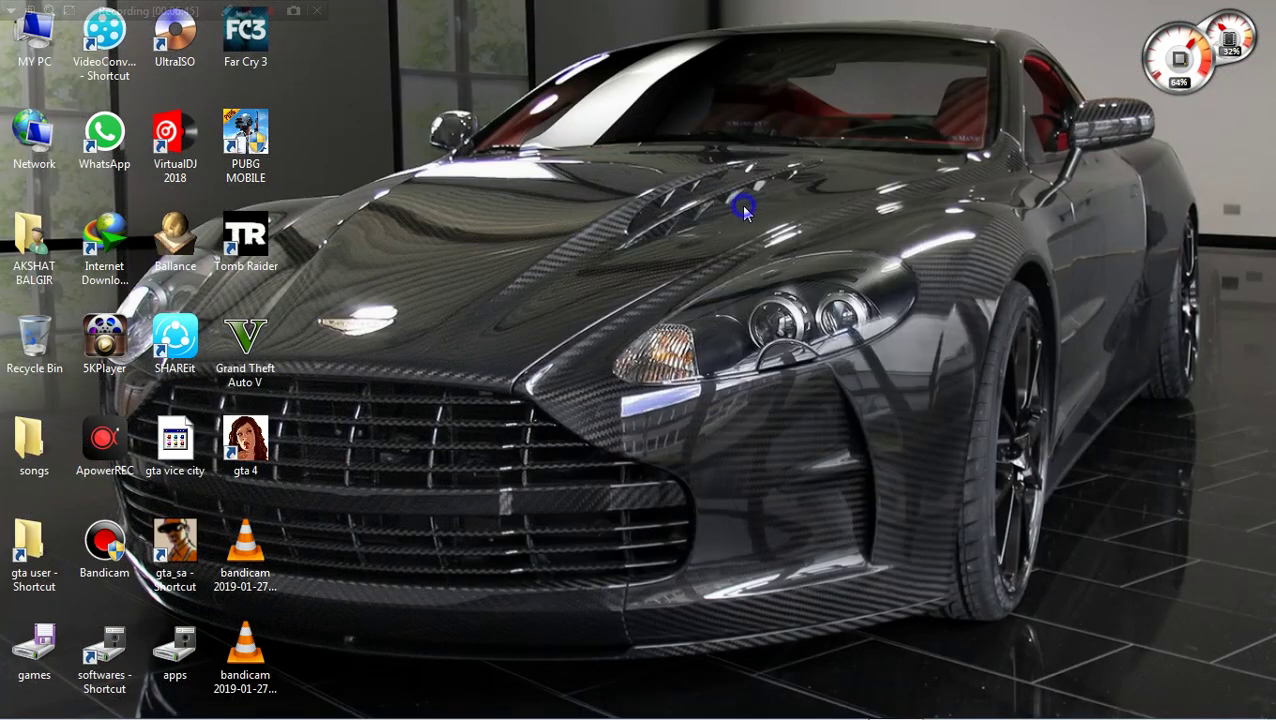
right_click(746, 205)
left_click(770, 255)
left_click_drag(548, 5, 541, 521)
right_click(600, 447)
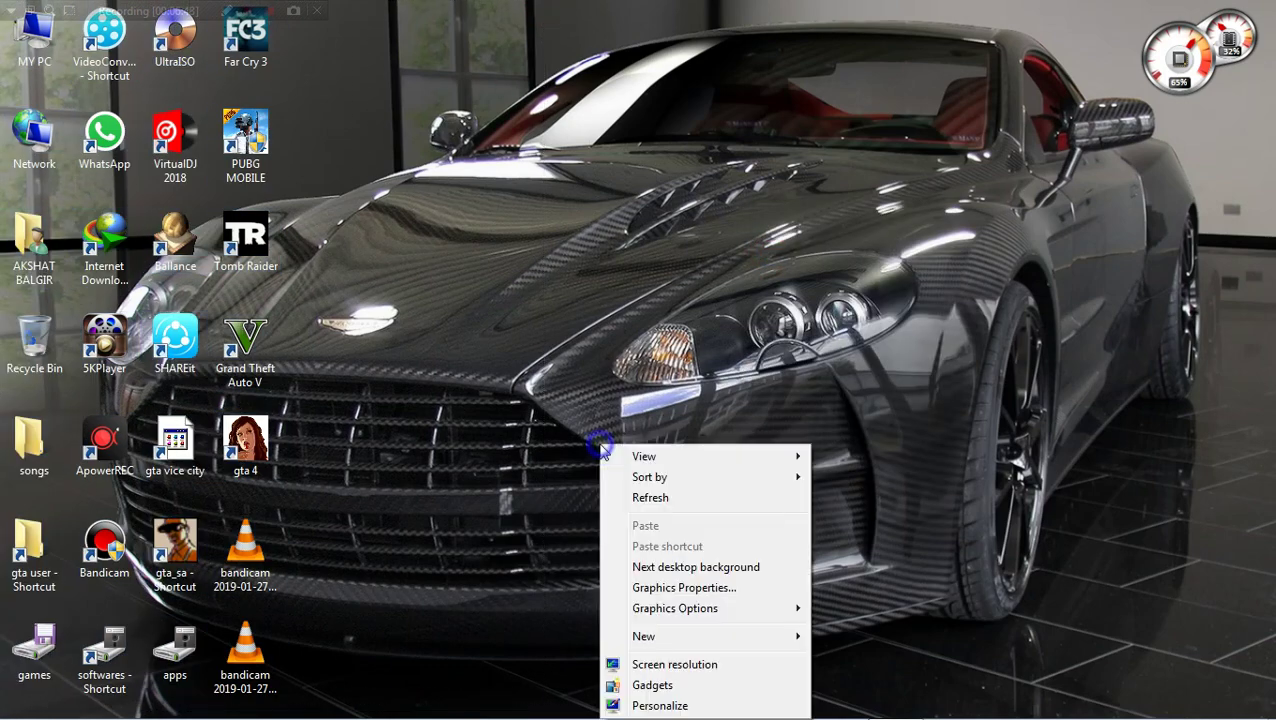
left_click(706, 497)
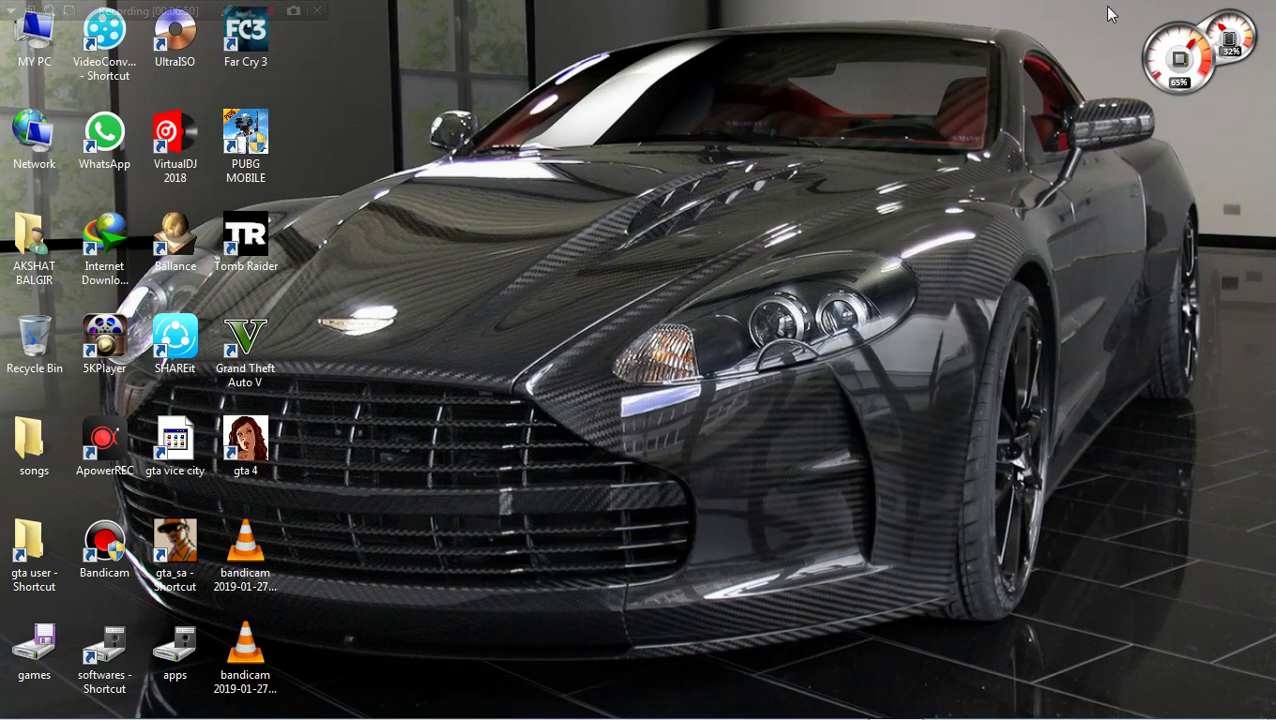
mouse_move(1228, 8)
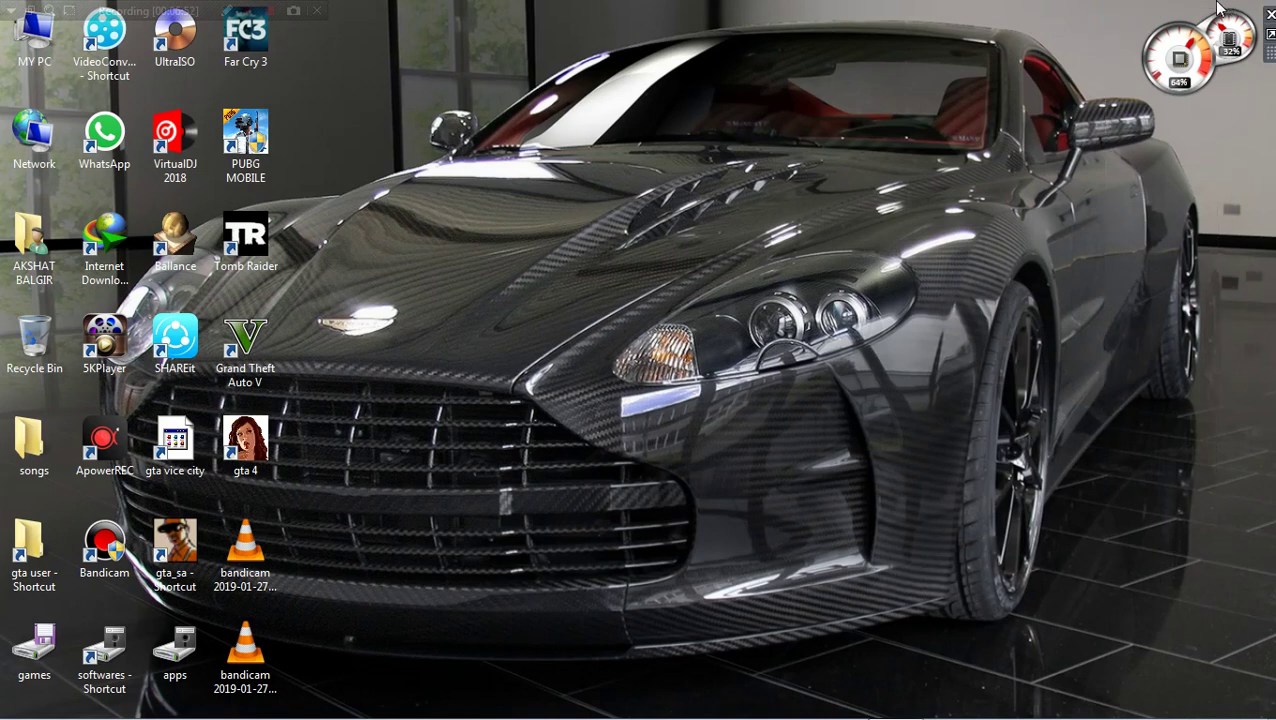
left_click_drag(1205, 38, 450, 508)
right_click(570, 265)
left_click(618, 316)
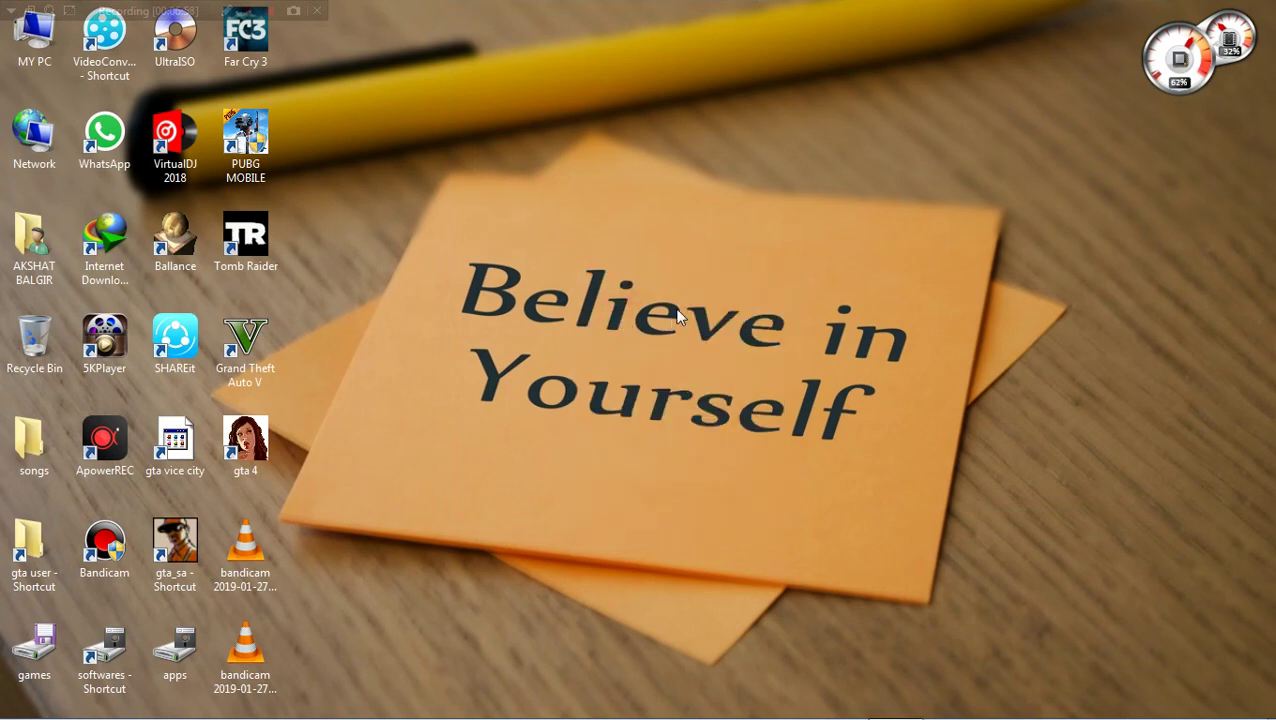
left_click_drag(1000, 250, 400, 285)
left_click_drag(441, 208, 729, 193)
right_click(729, 193)
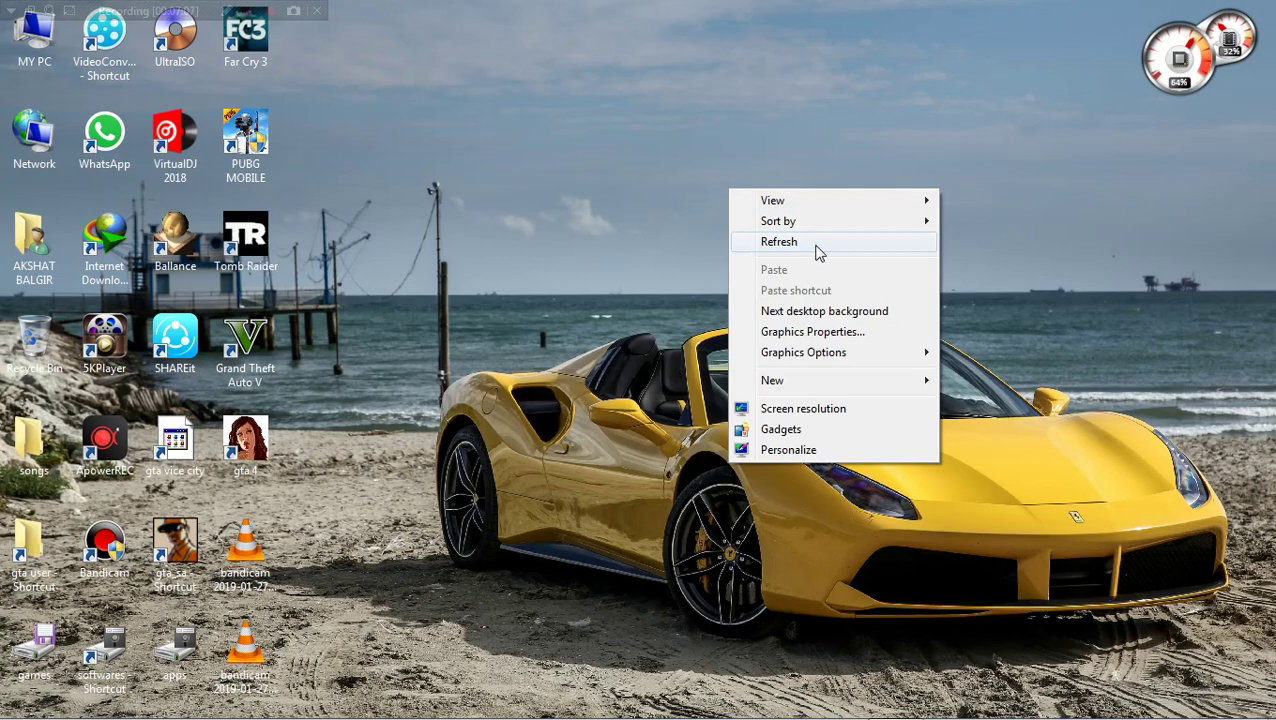